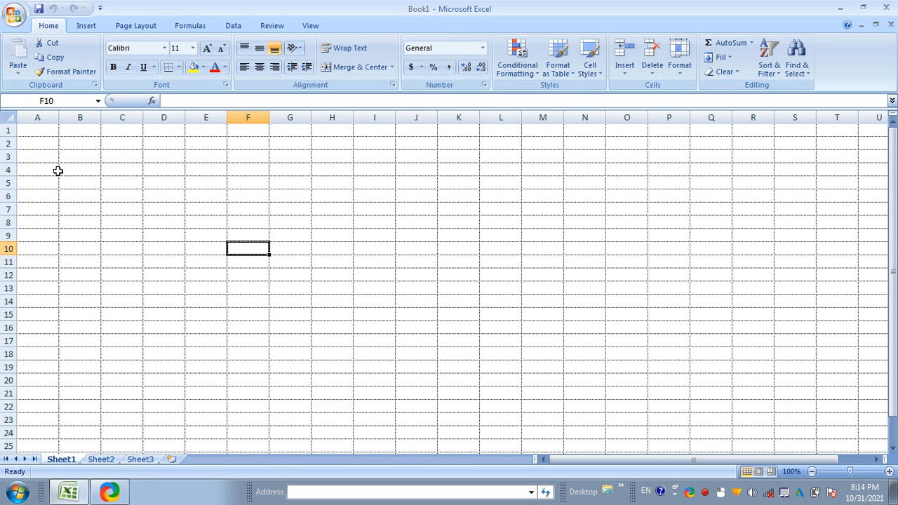
Enter the arithmetic formula =2+1-3*5/3 in cell B2.
click(87, 152)
click(81, 145)
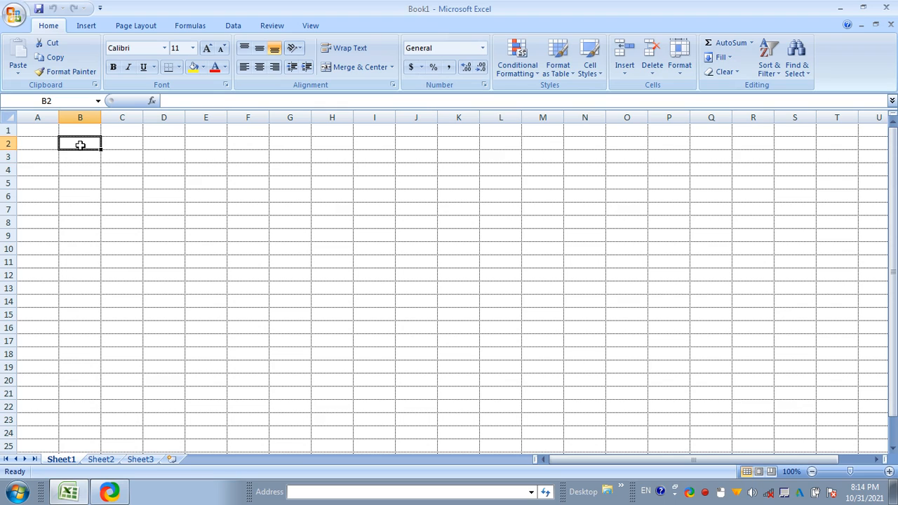
text(=2+1)
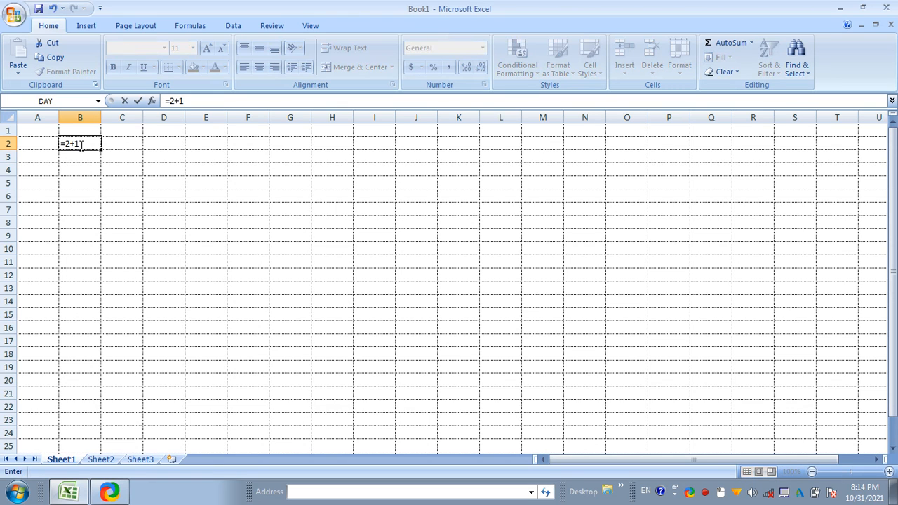
text(-3*5/3)
key(Return)
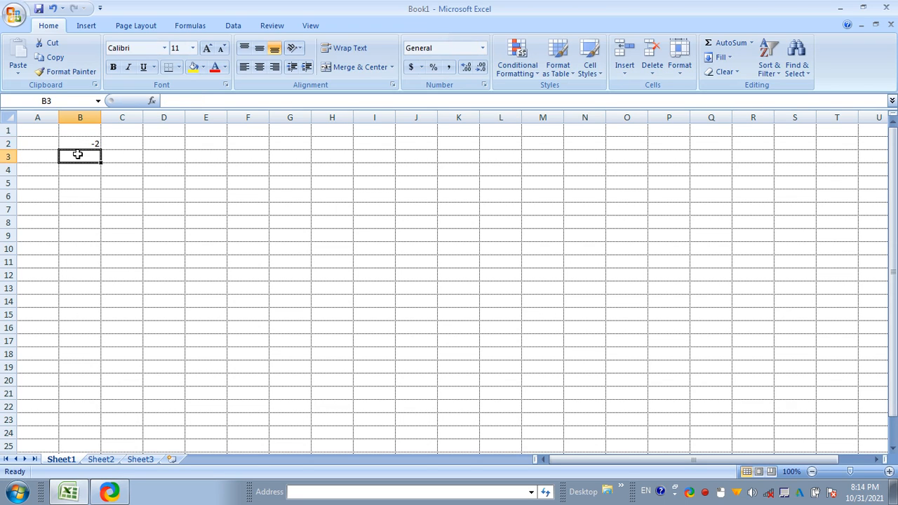
Delete the formula from cell B2, leaving the cell empty.
click(94, 141)
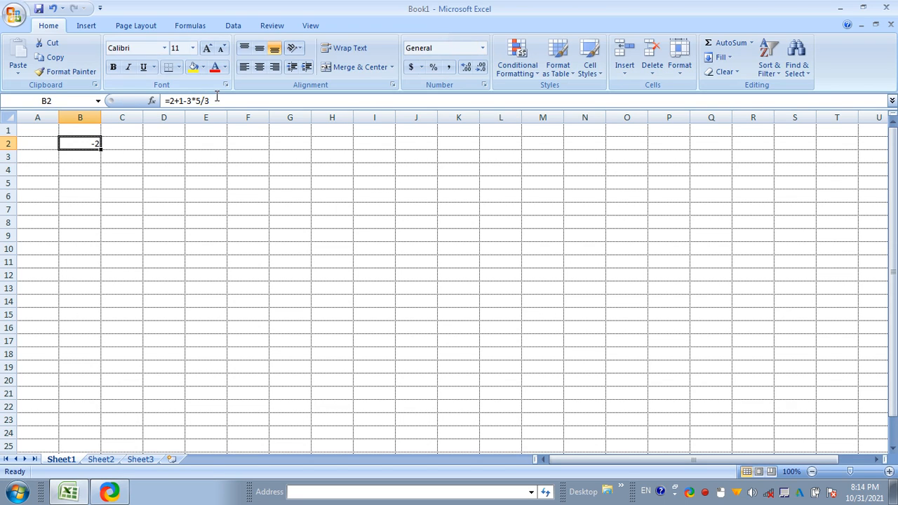
drag(210, 101, 163, 103)
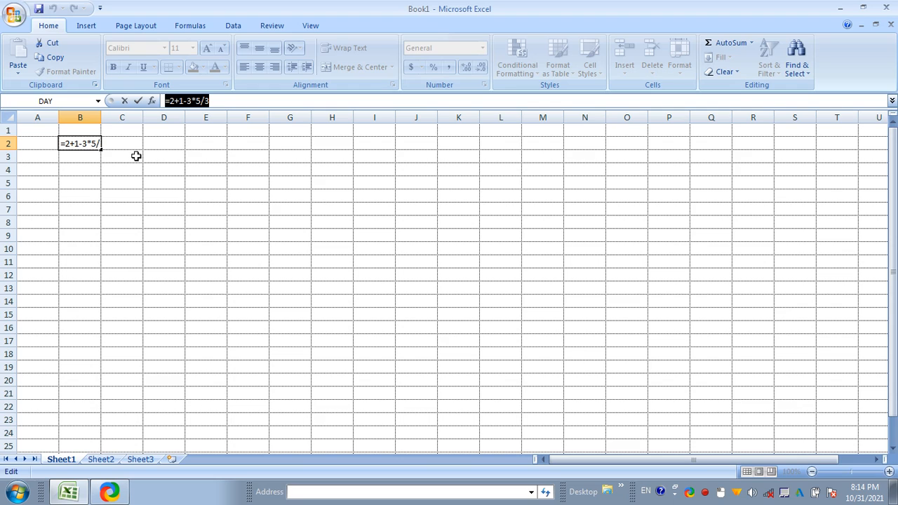
key(BackSpace)
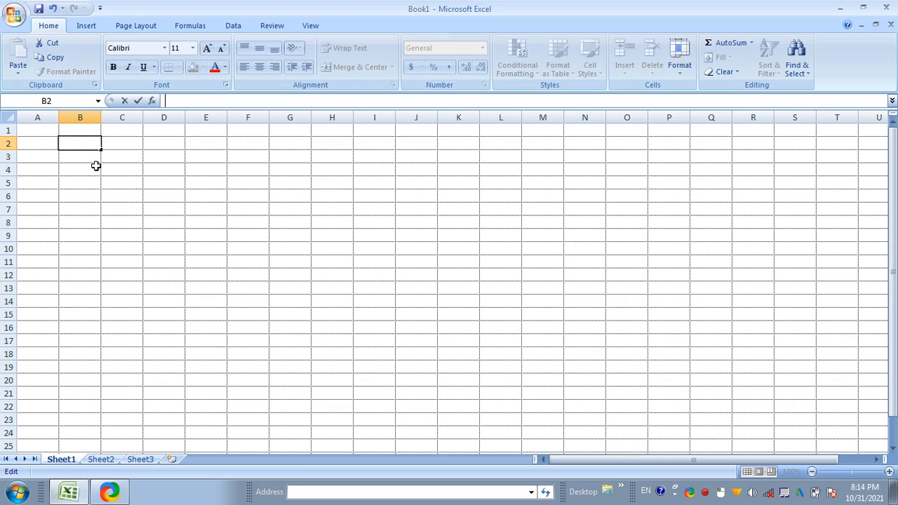
click(40, 129)
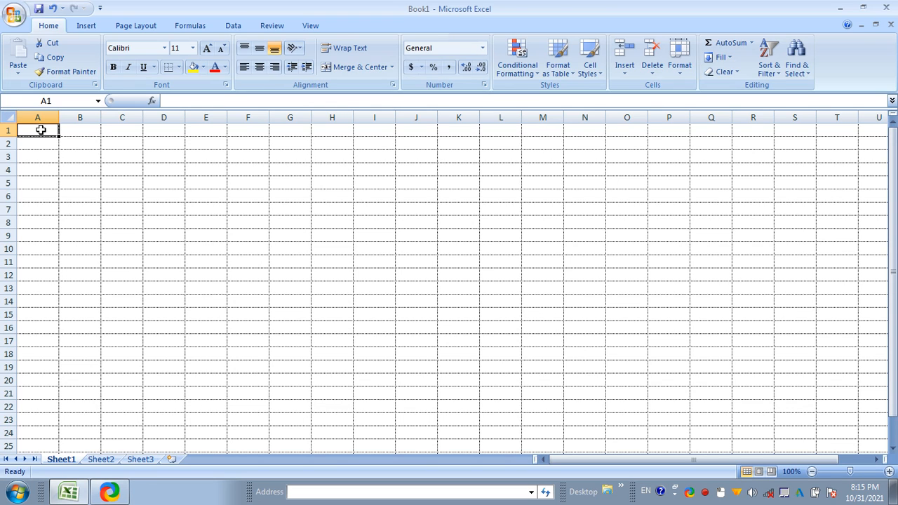
Fill cells A1 to A5 with the numbers 2, 3, 4, 5 and 6.
ctrl+scroll(120, 176, up, 3)
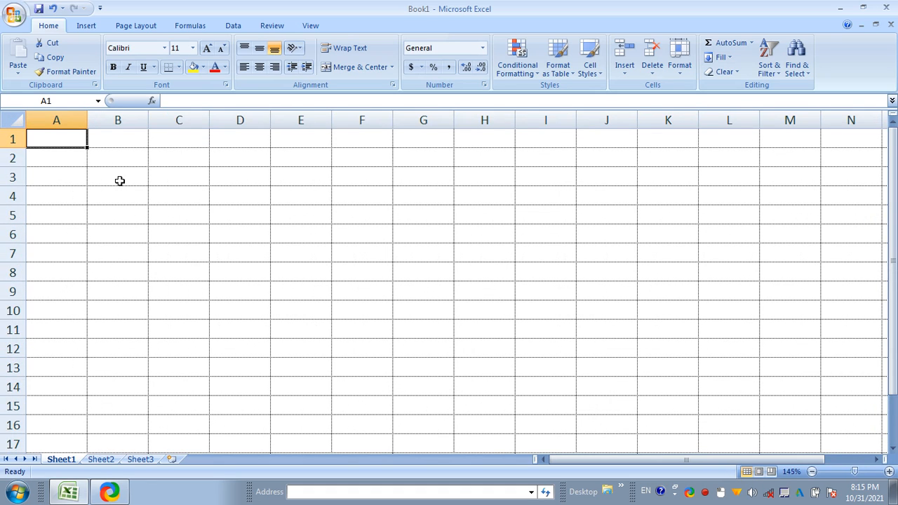
ctrl+scroll(120, 181, up, 8)
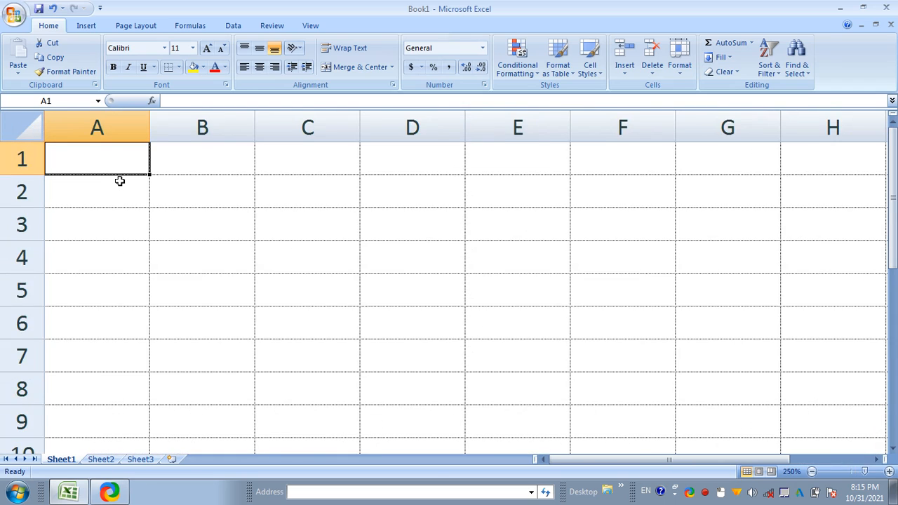
ctrl+scroll(120, 181, up, 4)
ctrl+scroll(120, 181, down, 4)
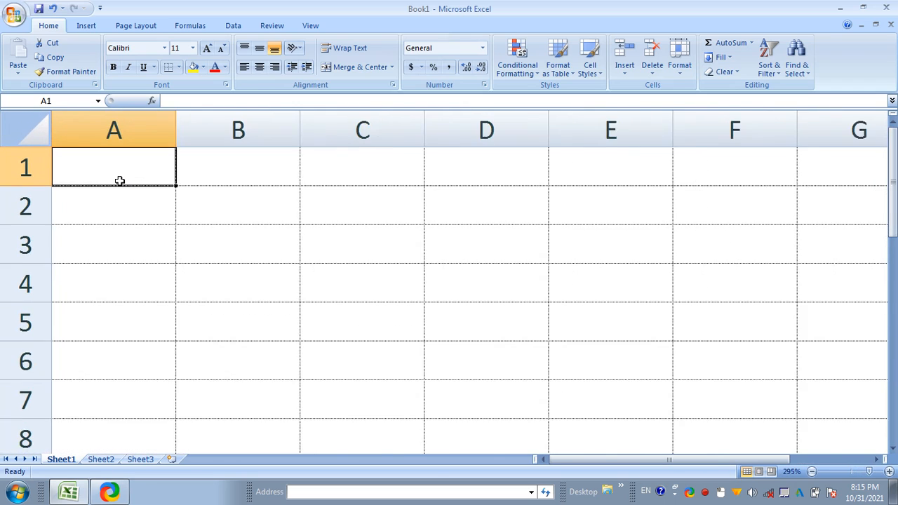
ctrl+scroll(120, 181, down, 3)
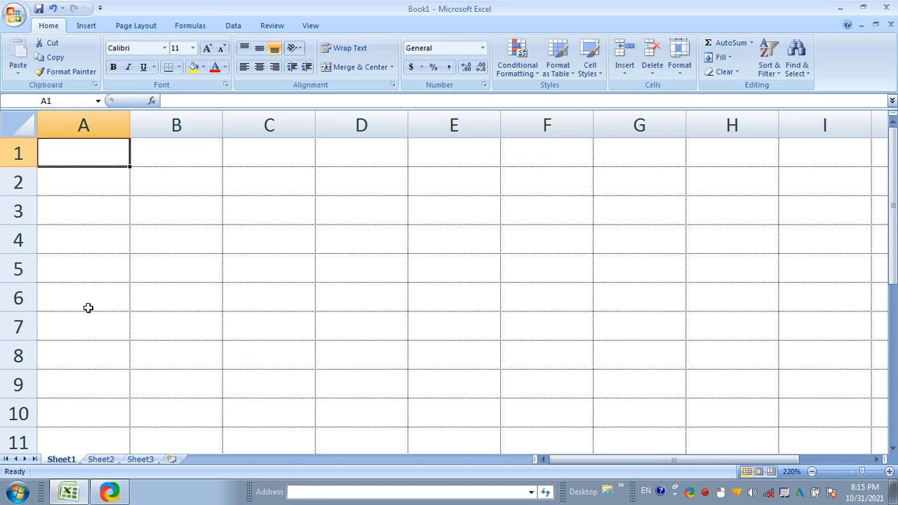
text(=)
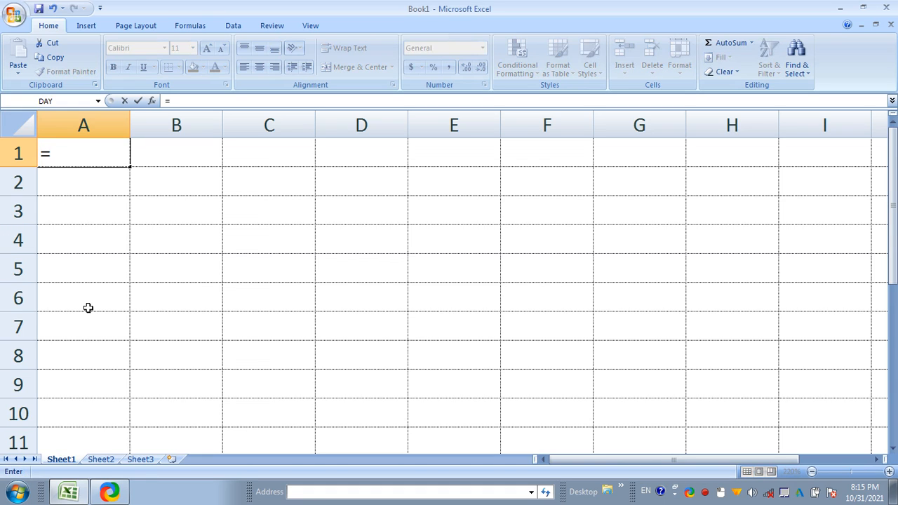
key(BackSpace)
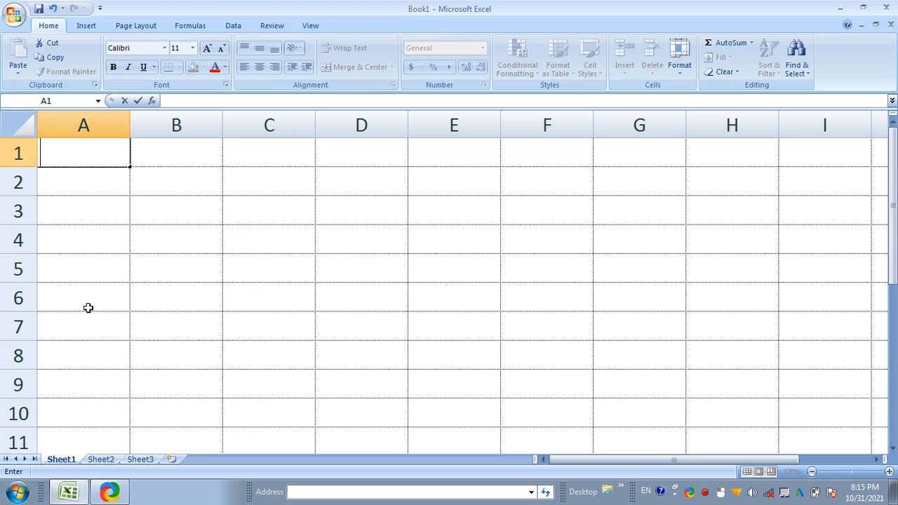
text(2)
key(Return)
text(3)
key(Return)
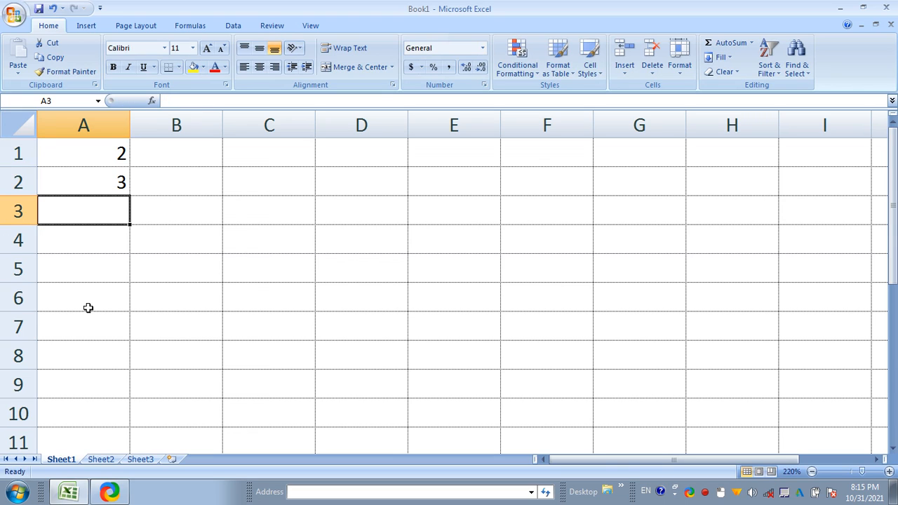
text(4)
key(Return)
text(5)
key(Return)
text(6)
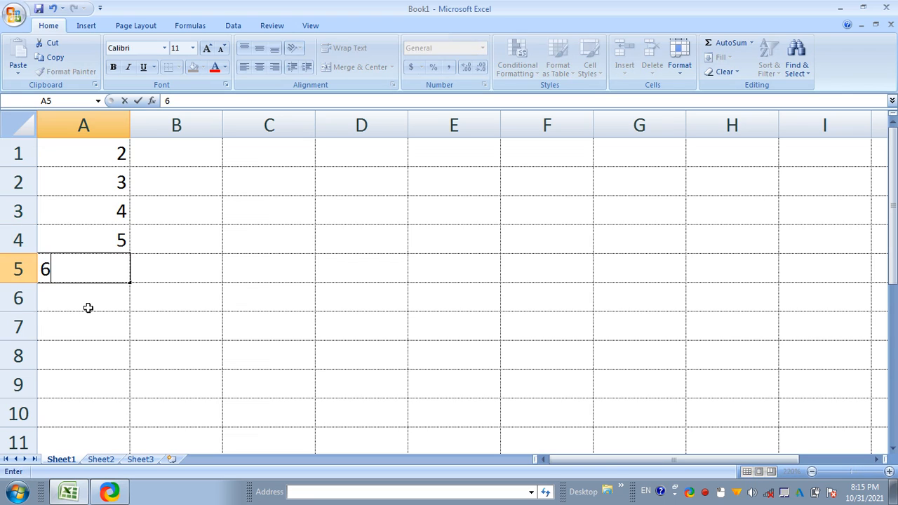
key(Return)
Fill cells C1 to C5 with the numbers 1, 2, 3, 4 and 5.
key(Right)
key(Right)
key(Up)
key(Up)
key(Up)
key(Up)
key(Up)
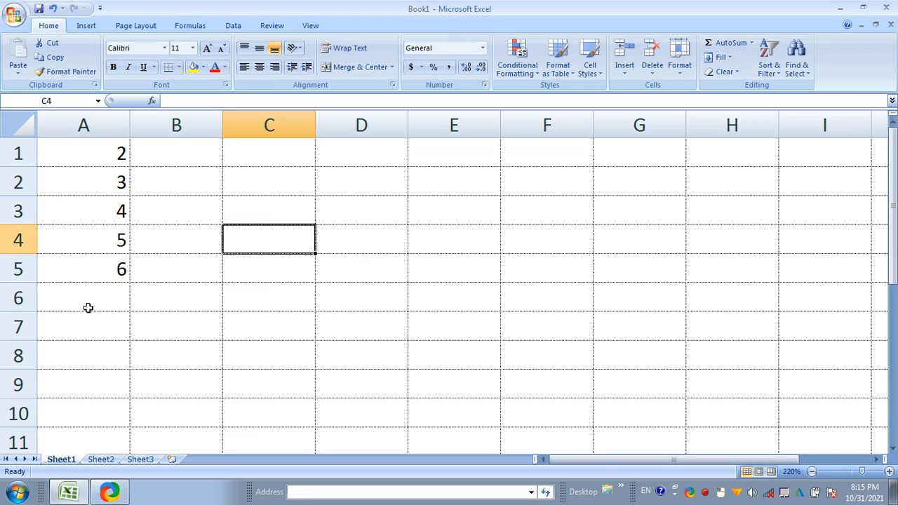
text(1)
key(Return)
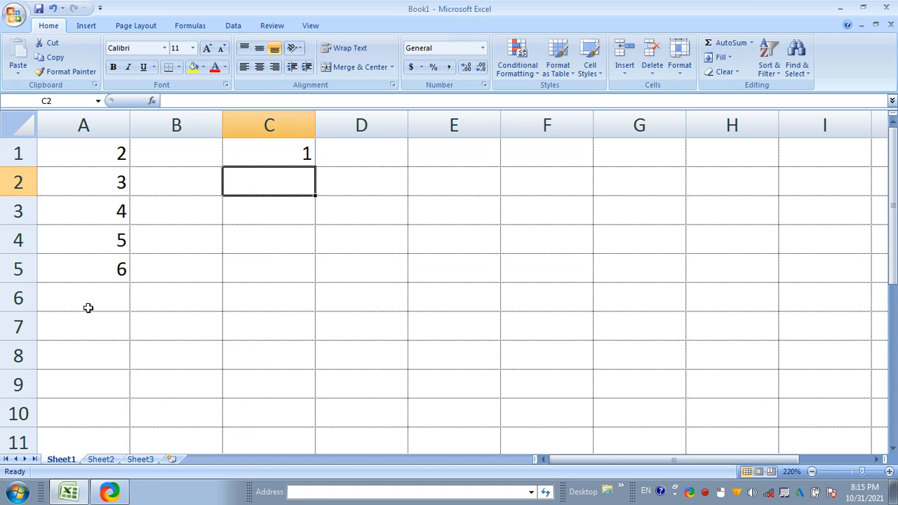
text(2)
key(Return)
text(3)
key(Return)
text(4)
key(Return)
text(5)
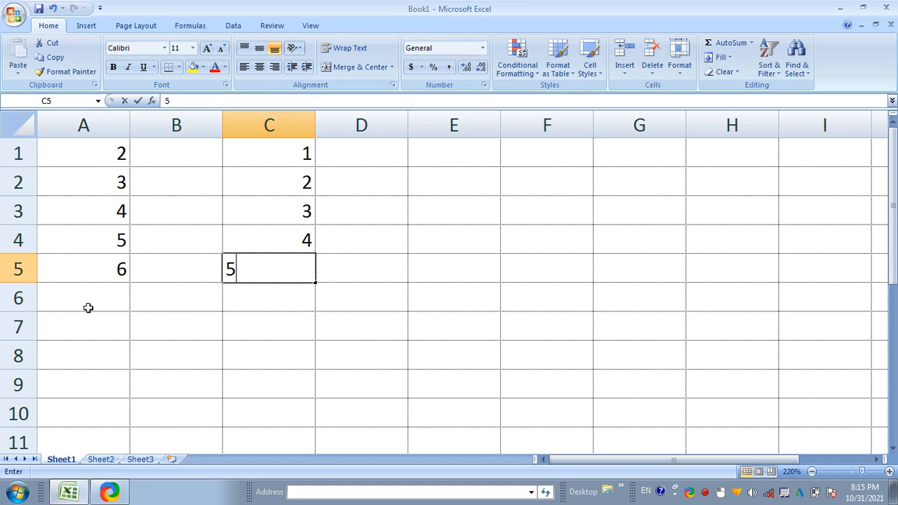
key(Return)
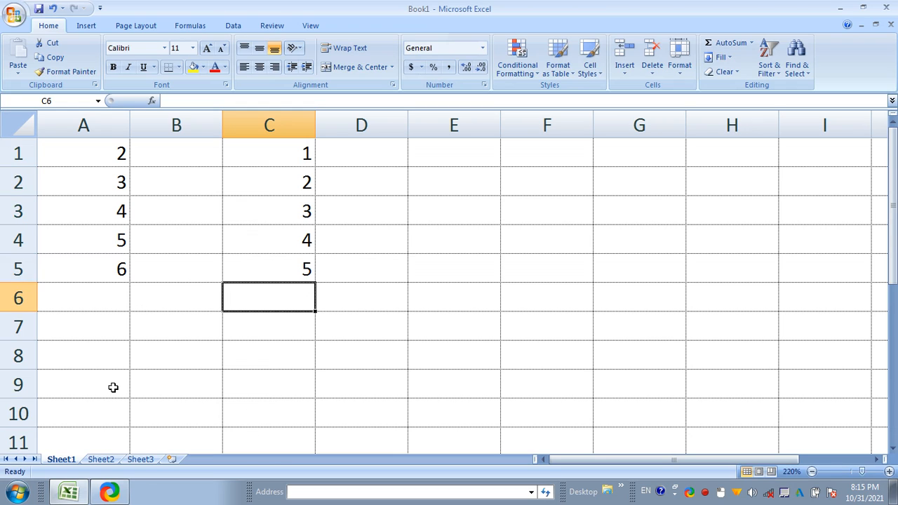
Enter 3 in cell B1 and centre the contents of the range A1:C5 horizontally.
click(170, 161)
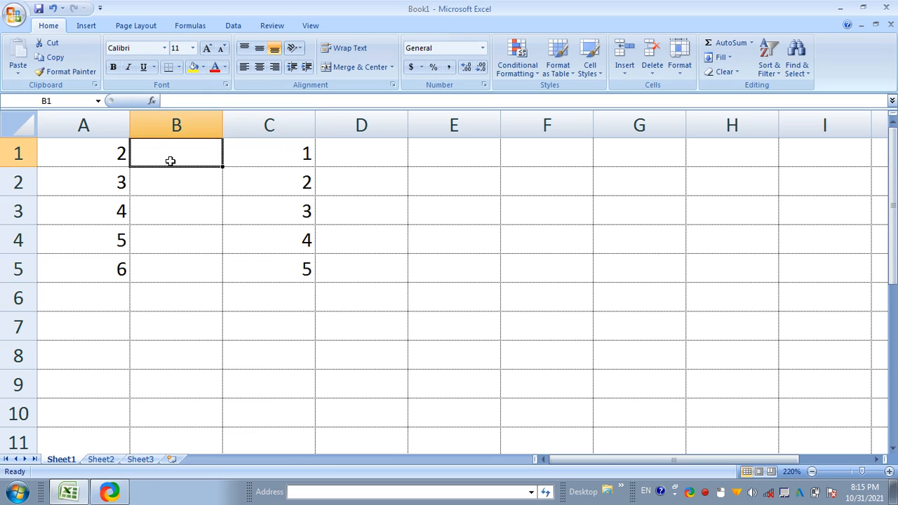
text(2)
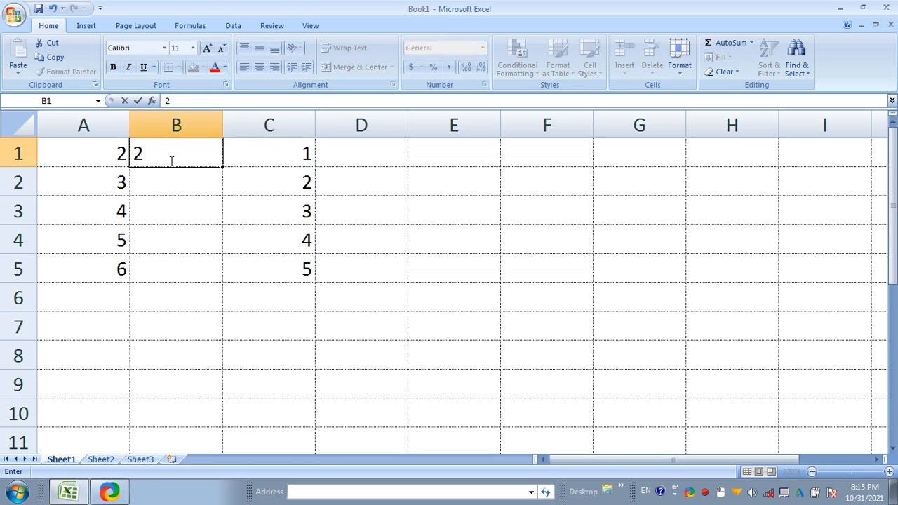
key(BackSpace)
text(3)
click(201, 242)
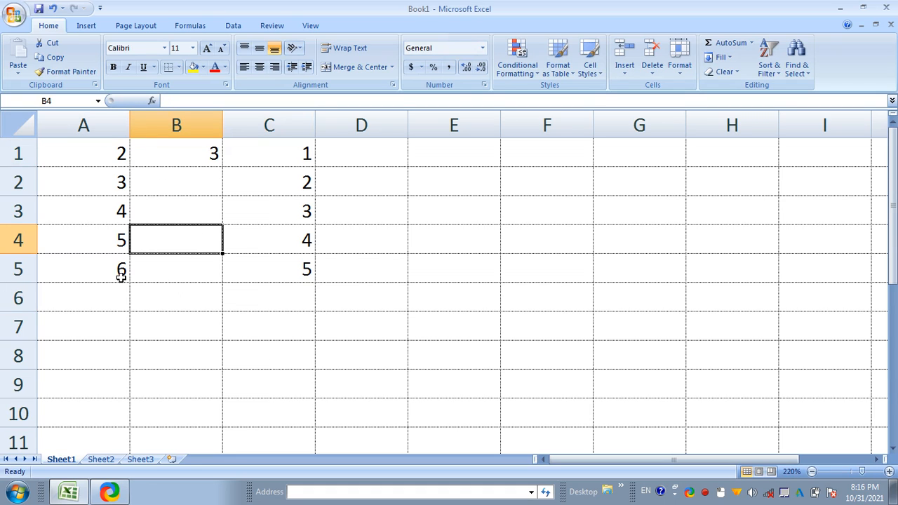
drag(77, 154, 302, 258)
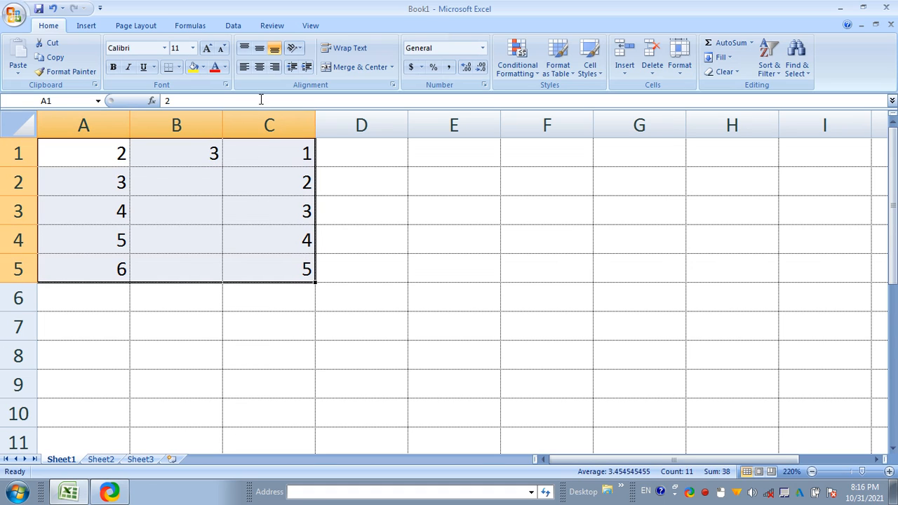
click(259, 66)
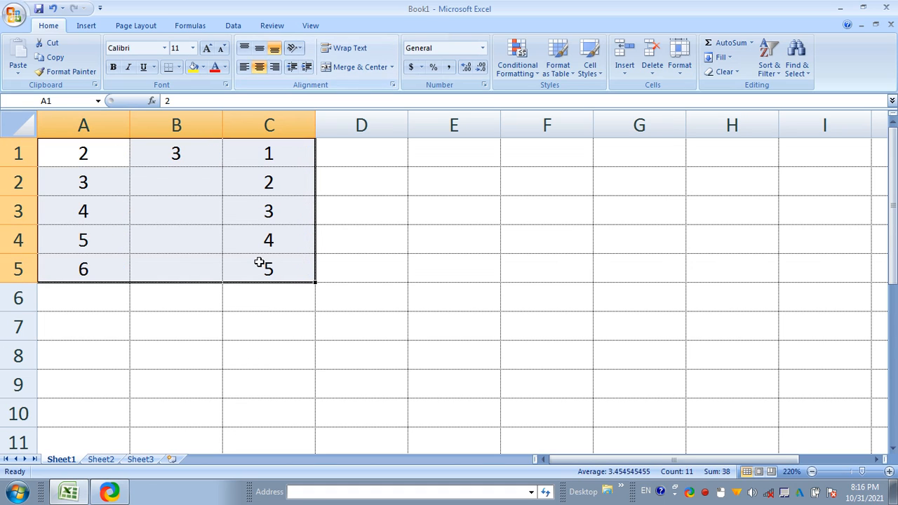
Enter the formula =sum(12,12) in cell D1 to add two typed numbers.
click(333, 160)
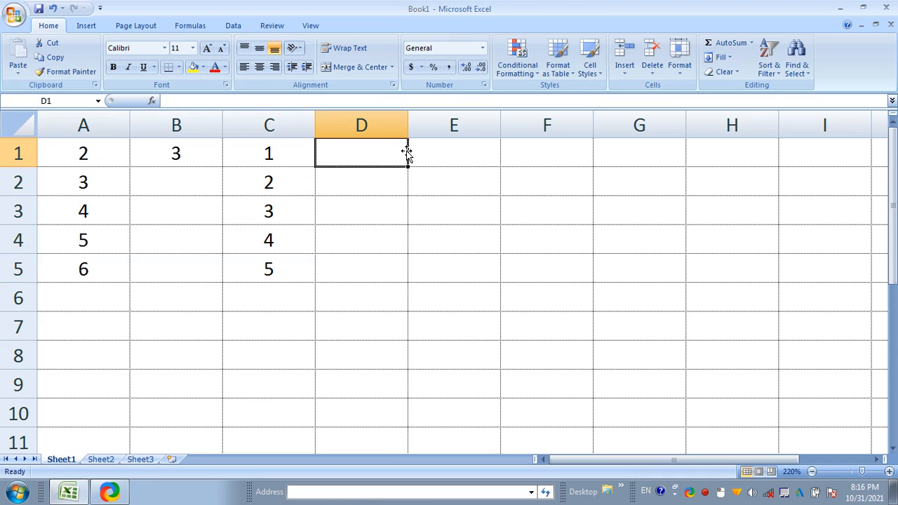
text(=)
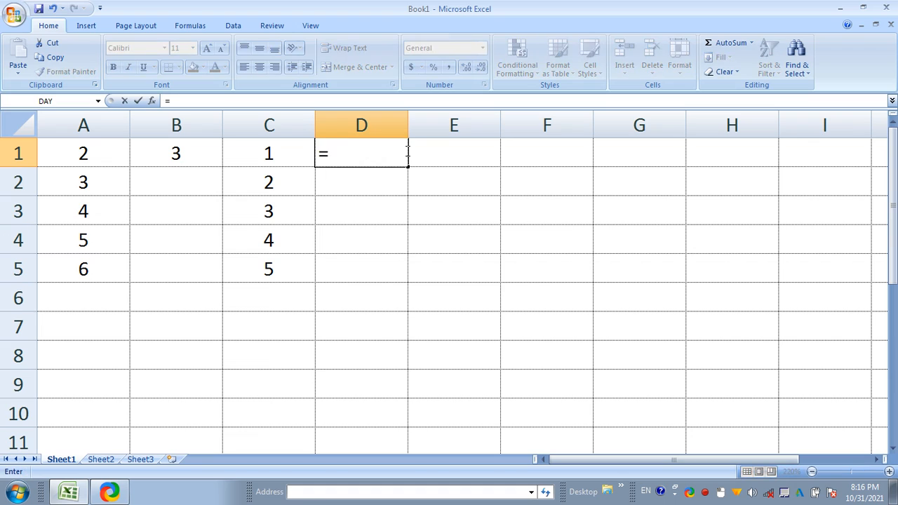
text(sum()
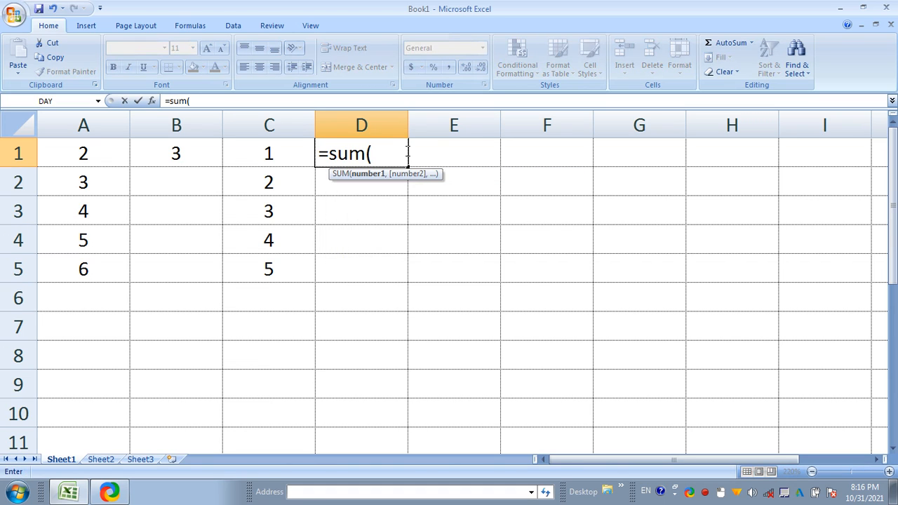
text(12,12)
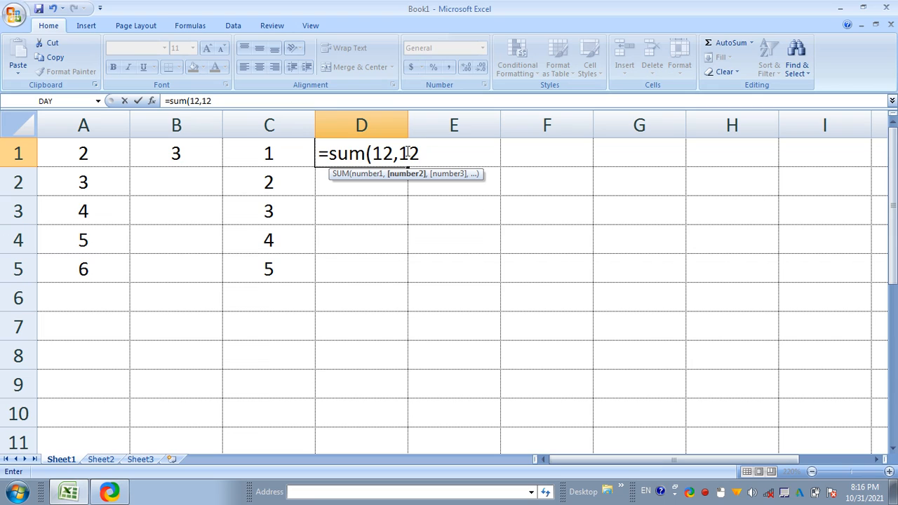
text())
key(Return)
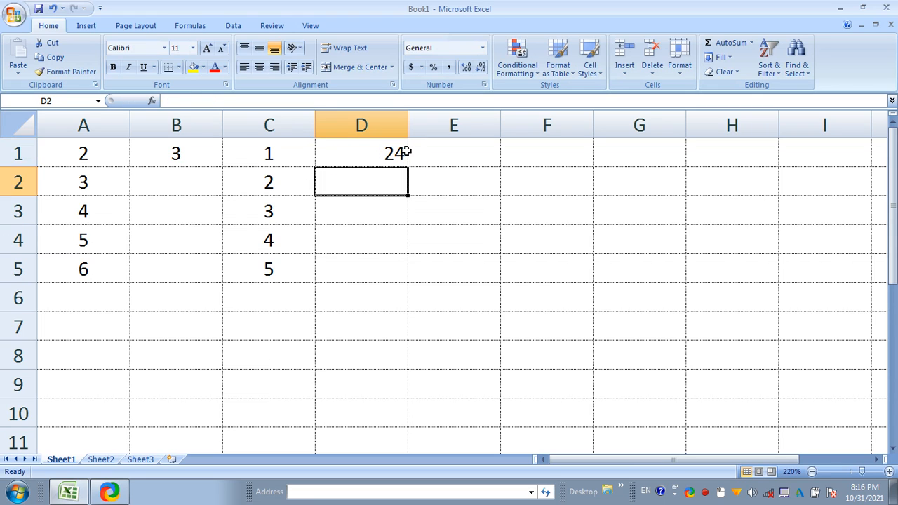
click(418, 149)
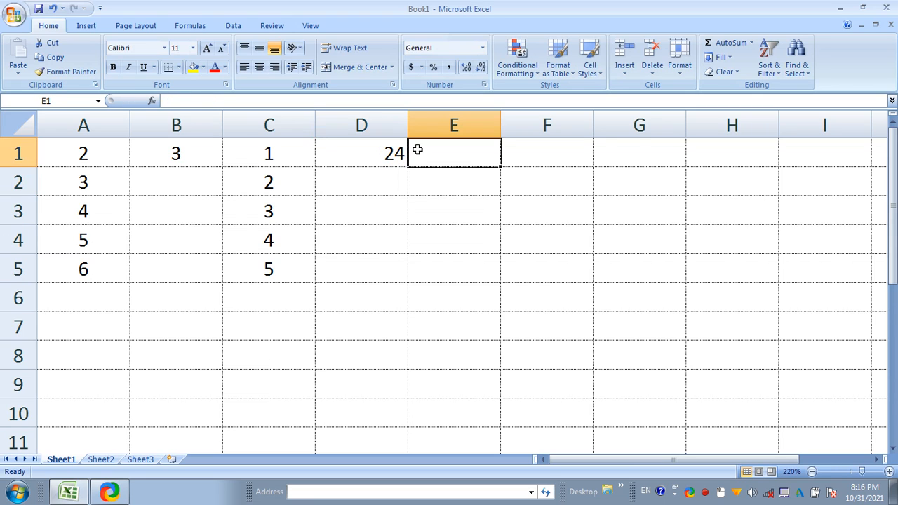
text(=)
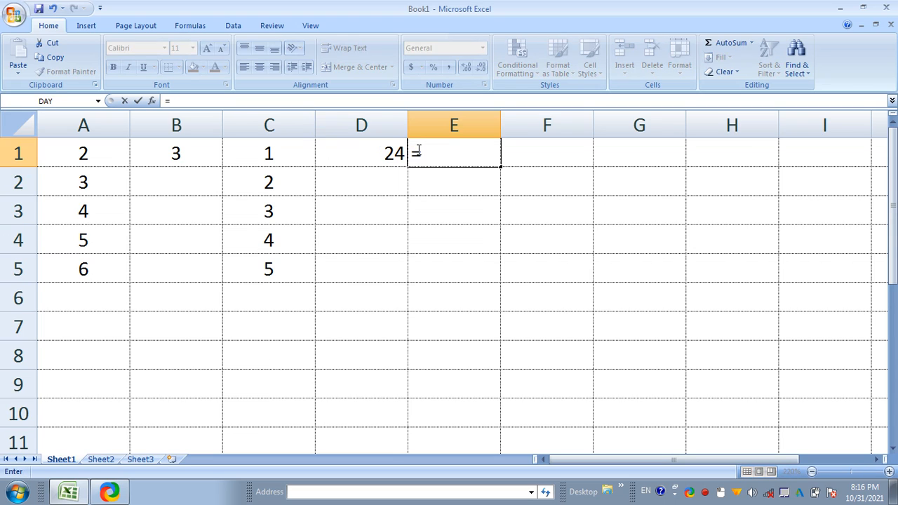
key(BackSpace)
Replace the formula in cell D1 with =sum(2,3,4) and reselect the cell.
key(Left)
text(=sum)
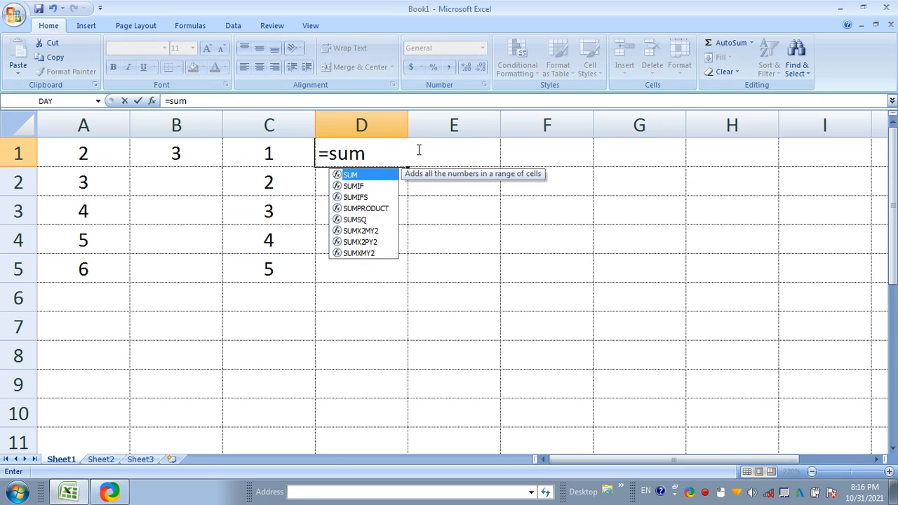
text((2,3,4)
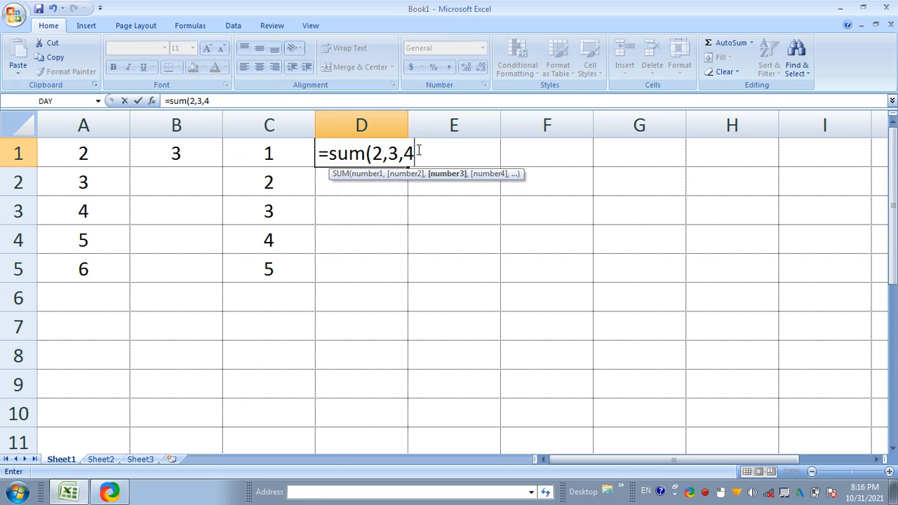
text())
key(Return)
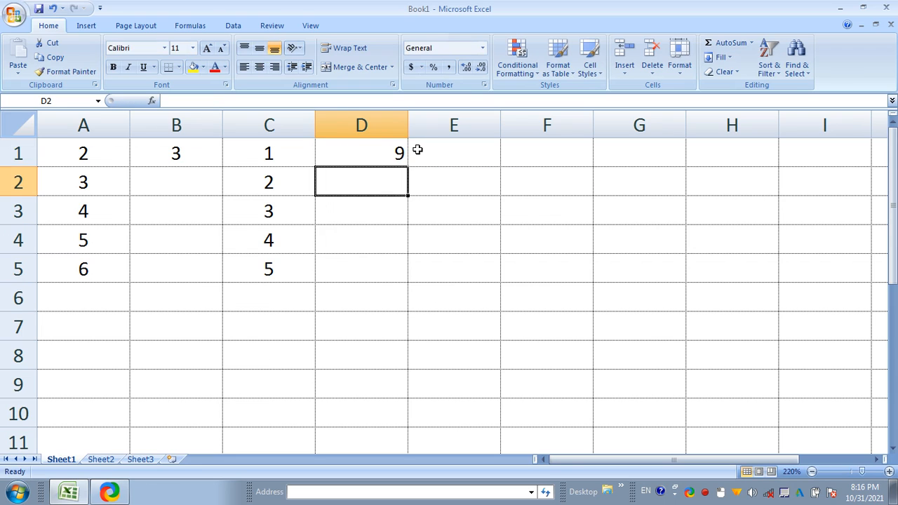
click(393, 161)
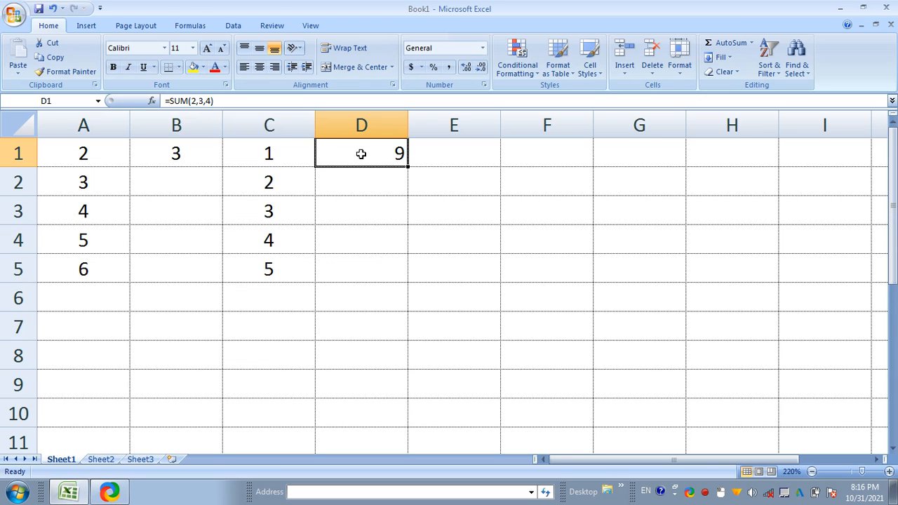
Edit the formula in cell D1 to =SUM(2,3,1) and reselect the cell.
click(209, 101)
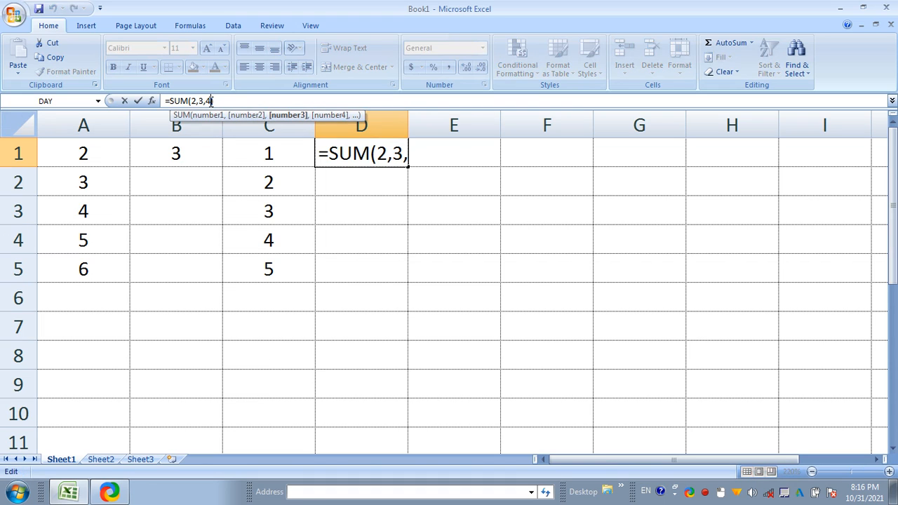
key(BackSpace)
key(BackSpace)
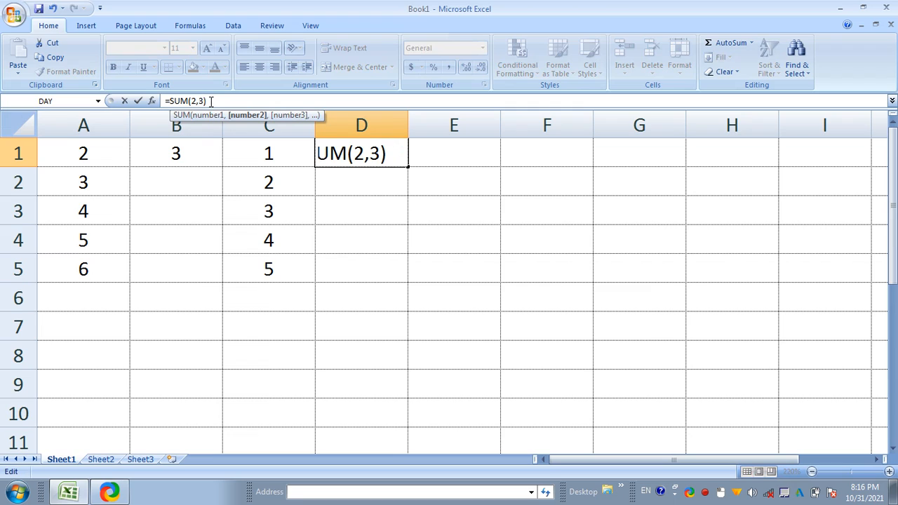
text(,1)
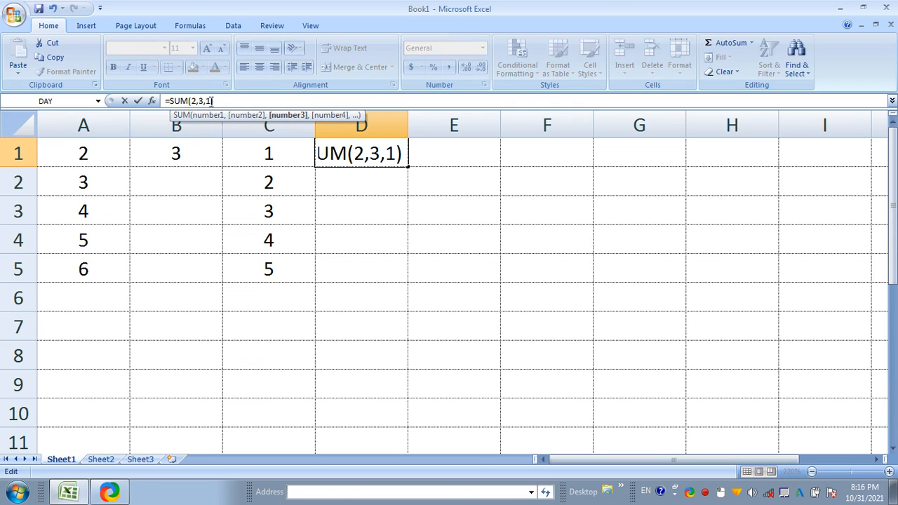
key(Return)
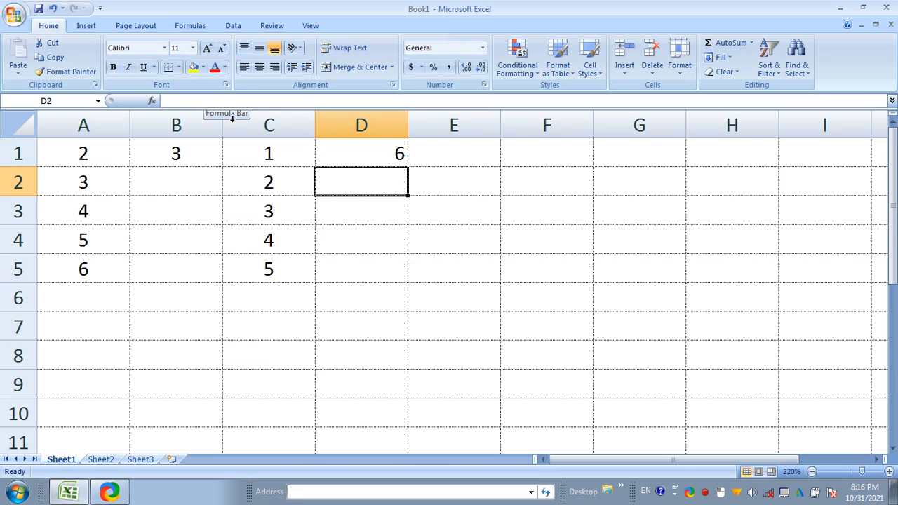
drag(114, 152, 249, 138)
click(403, 152)
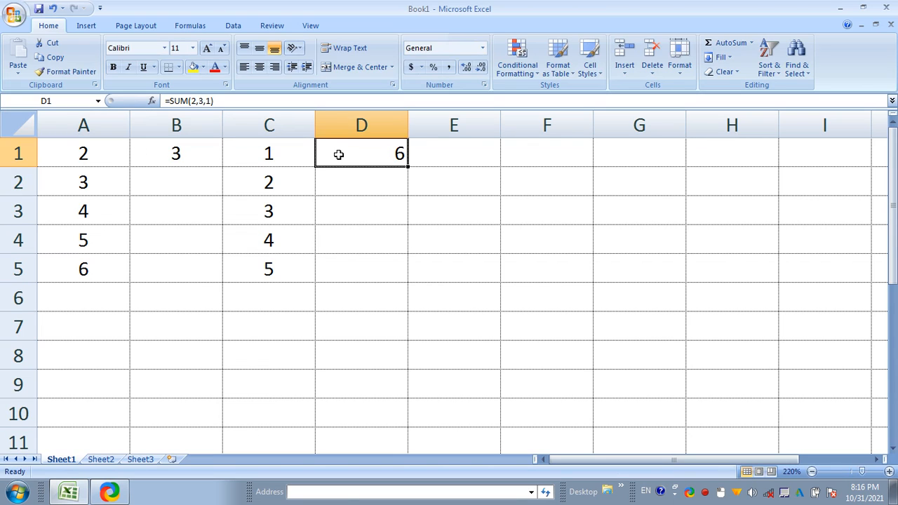
Replace the formula in cell D1 with =sum(a1,b1,c1) to add the three cells by reference, and reselect D1.
text(=)
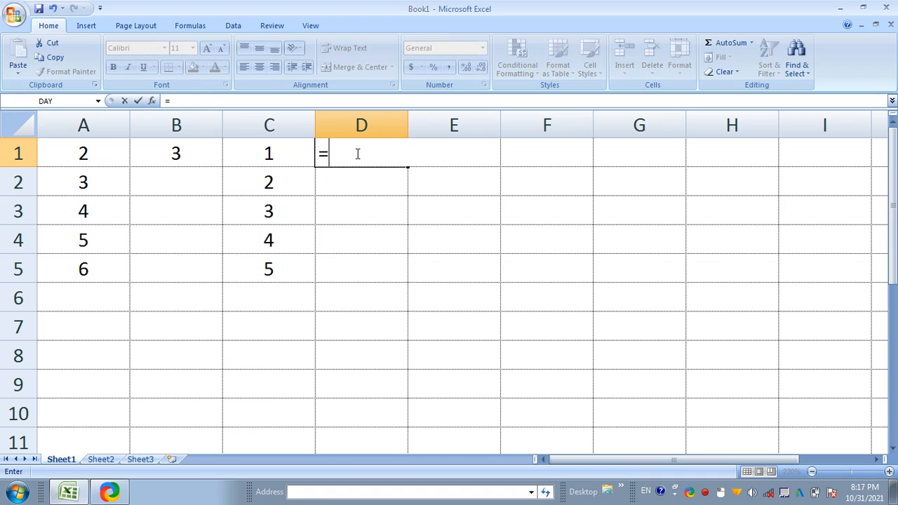
key(BackSpace)
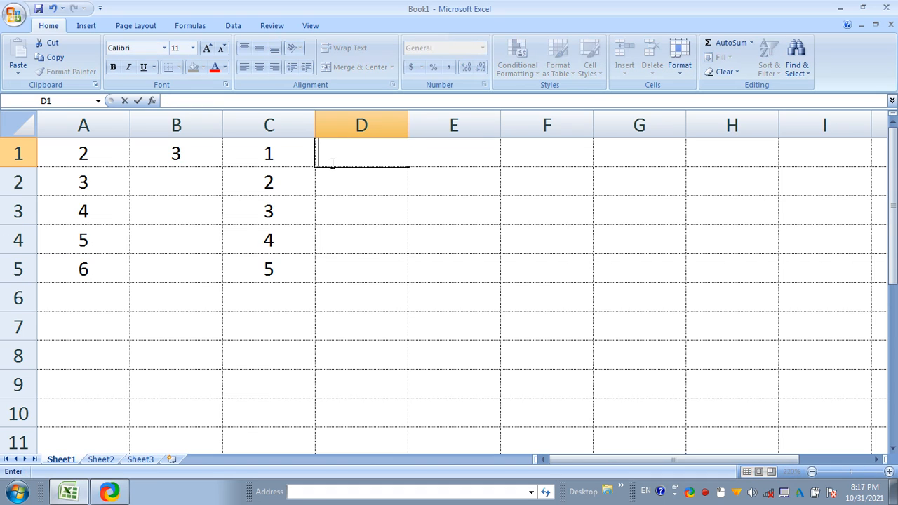
text(=sum()
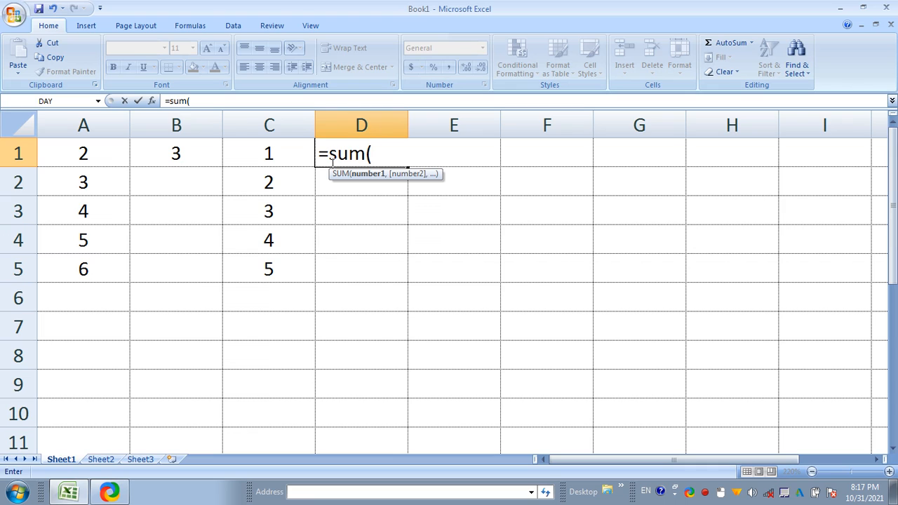
text(a1)
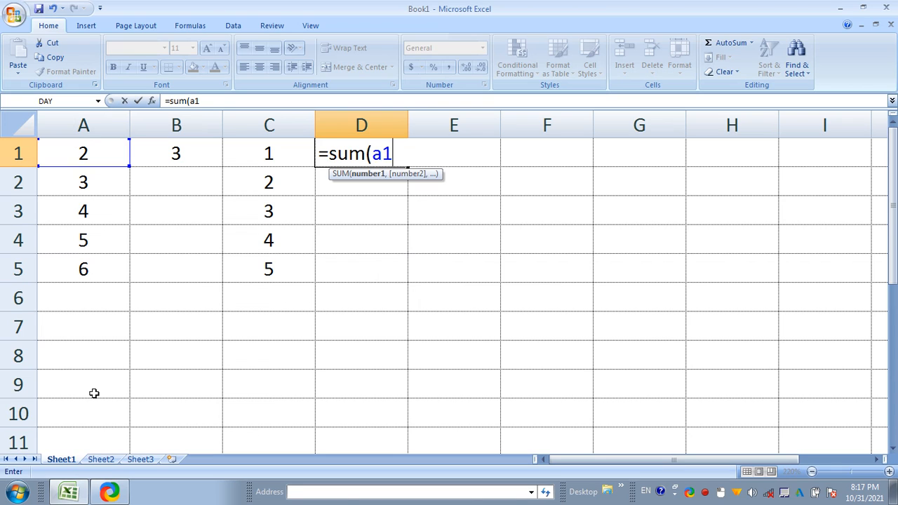
text(,b)
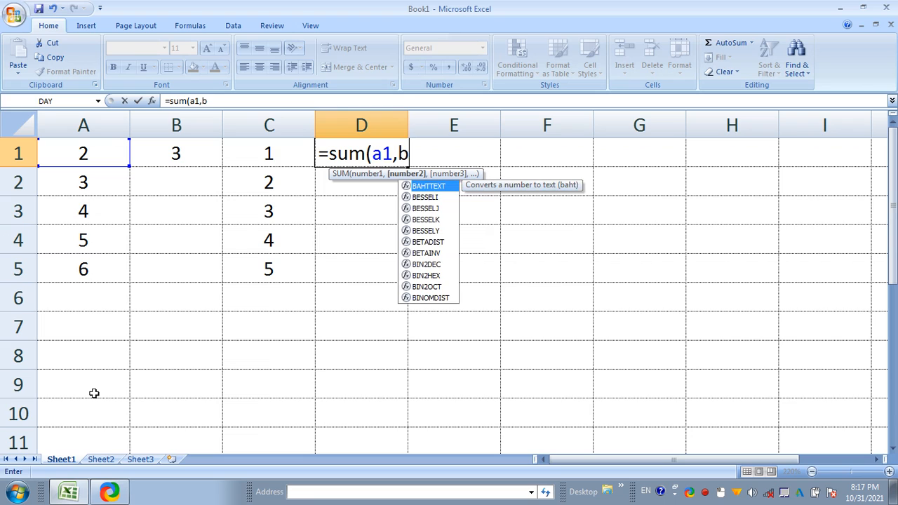
text(1)
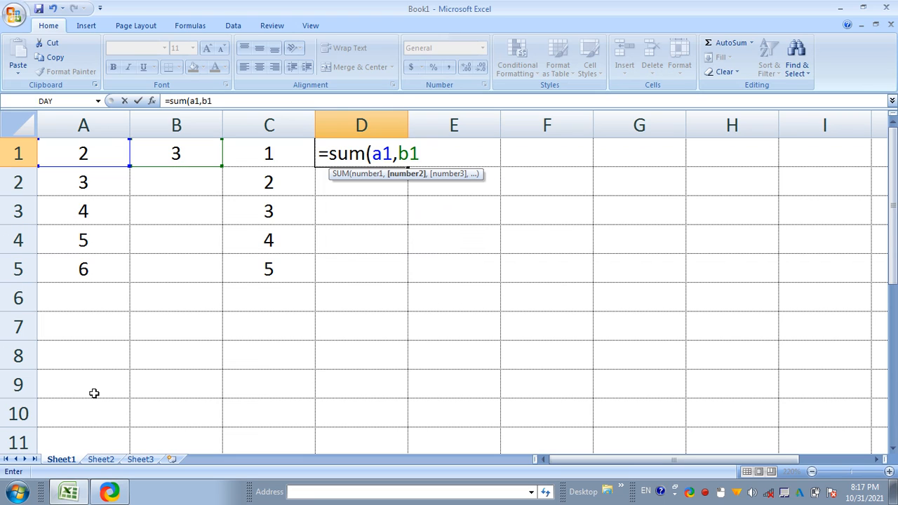
text(,c1)
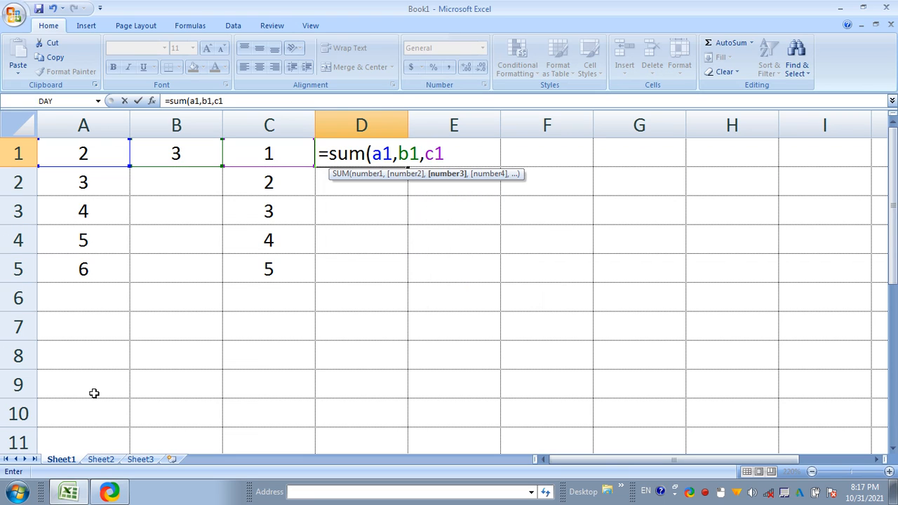
text())
key(Return)
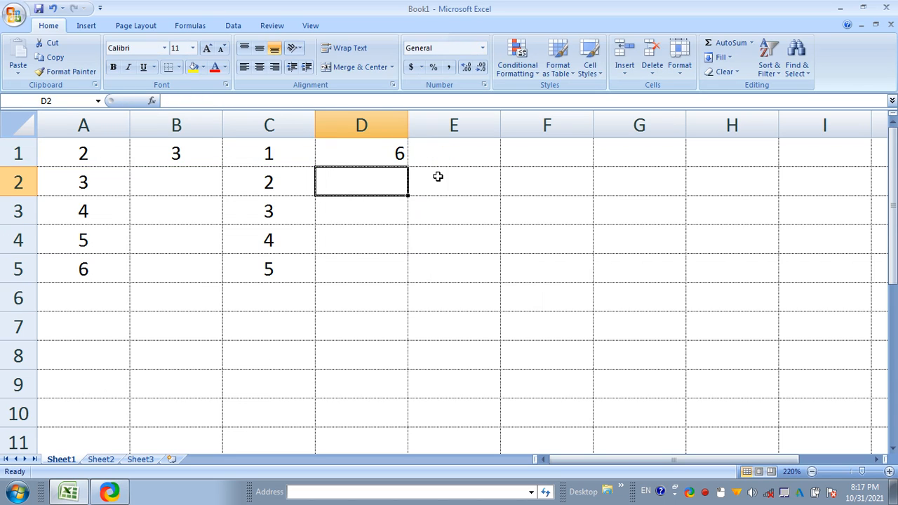
click(394, 156)
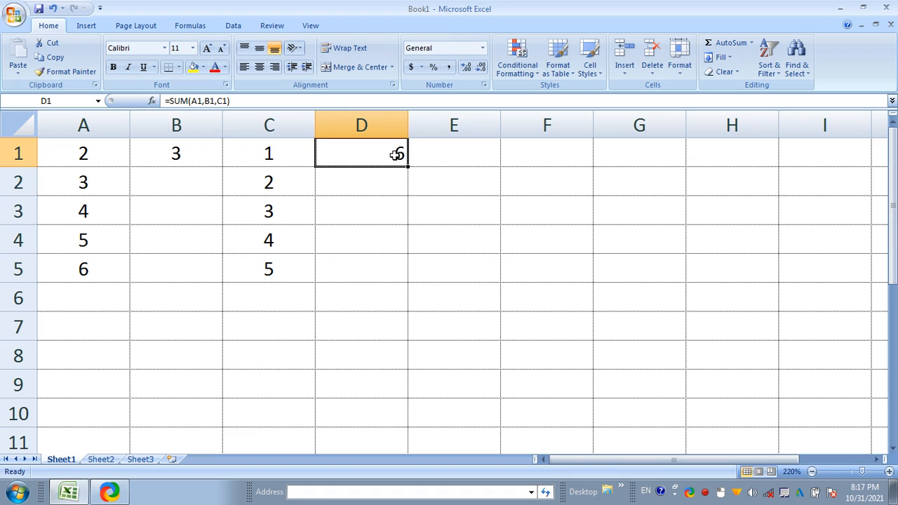
Change the first-row numbers to 12 in cell A1, 2 in C1 and 5 in B1.
click(65, 157)
text(12)
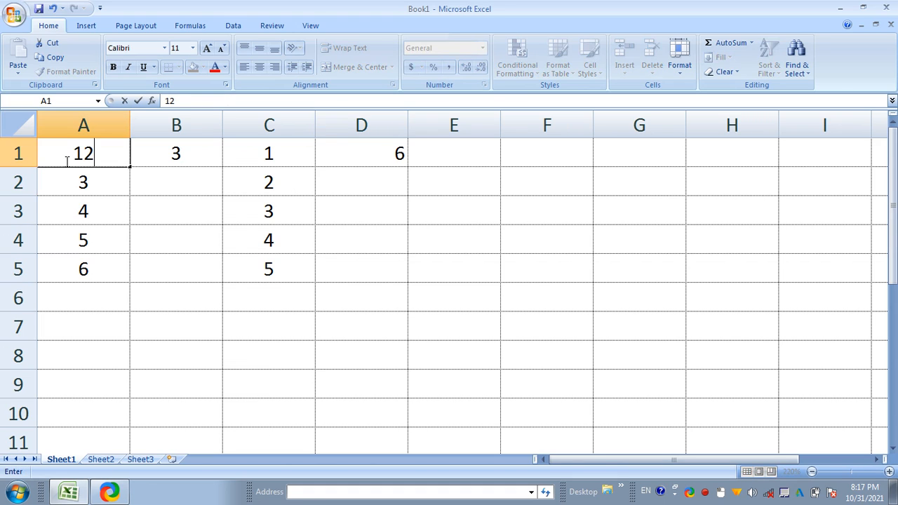
key(Return)
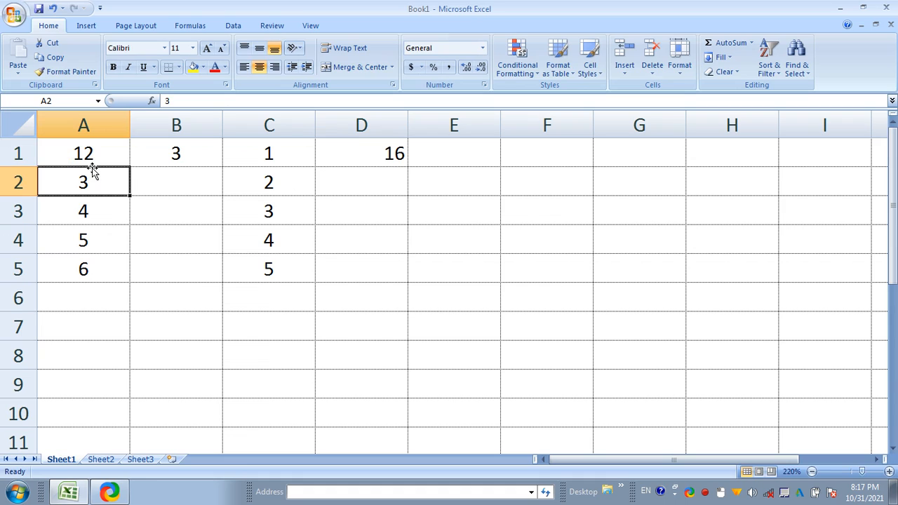
click(276, 154)
text(2)
key(Return)
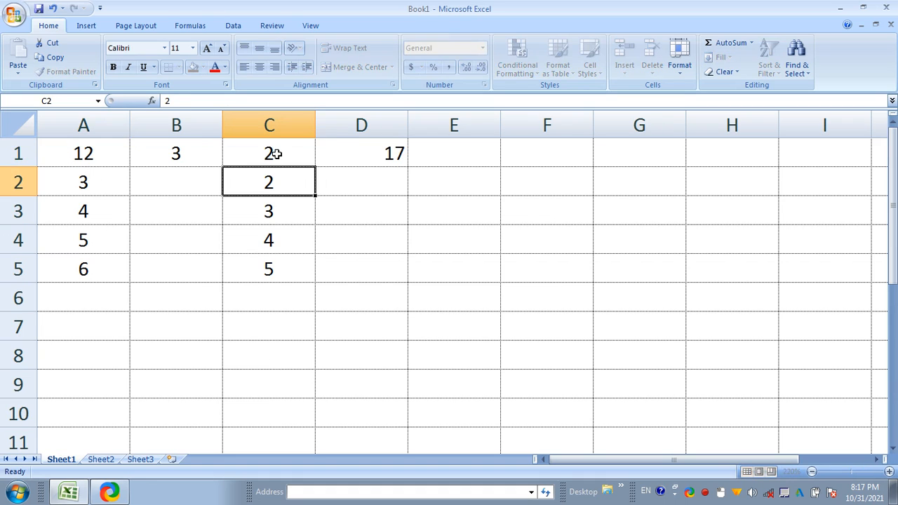
click(165, 147)
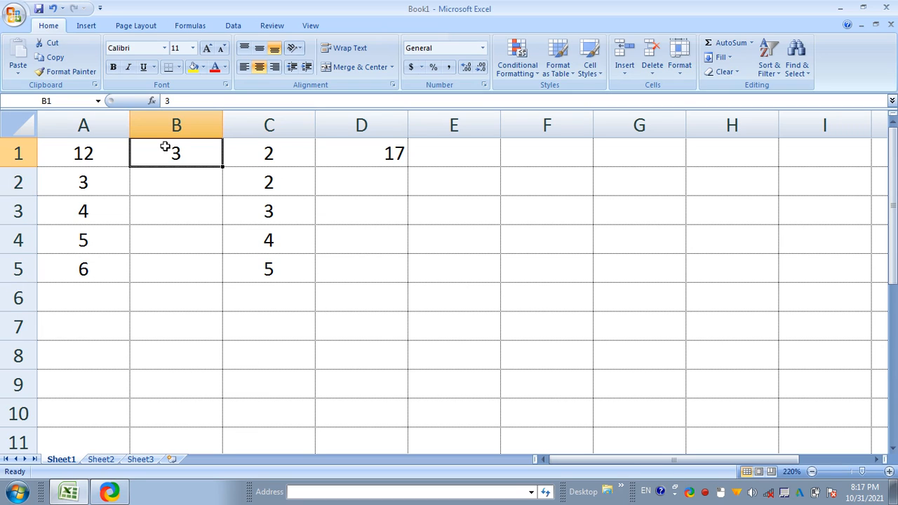
text(5)
key(Return)
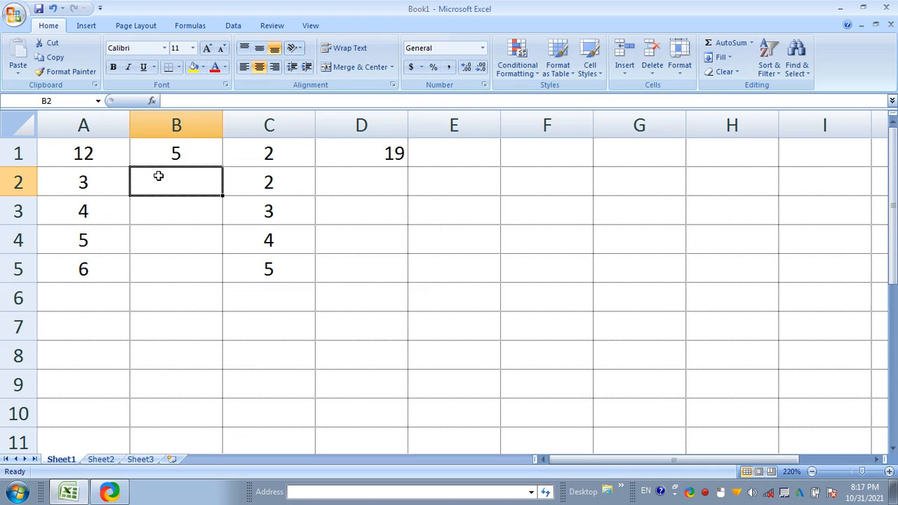
Replace the formula in cell D1 with =sum(12,5,2), using typed numbers instead of cell references.
click(362, 148)
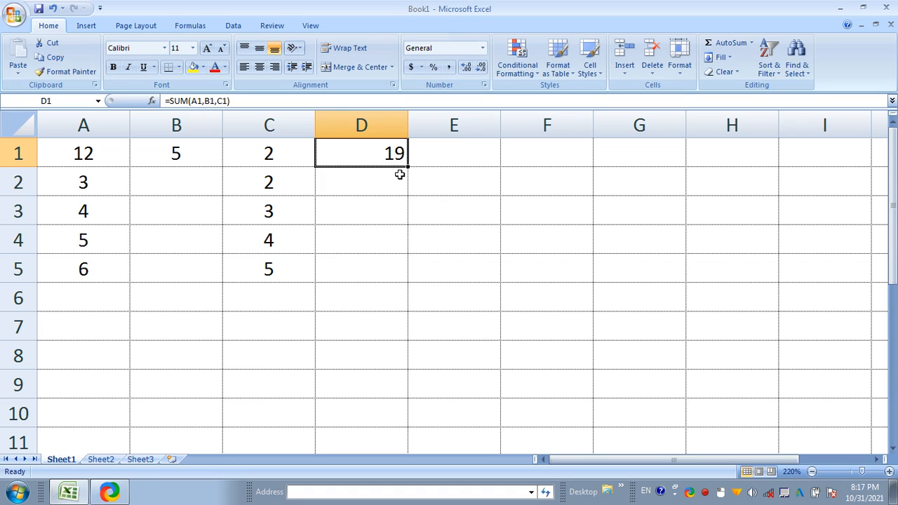
text(=)
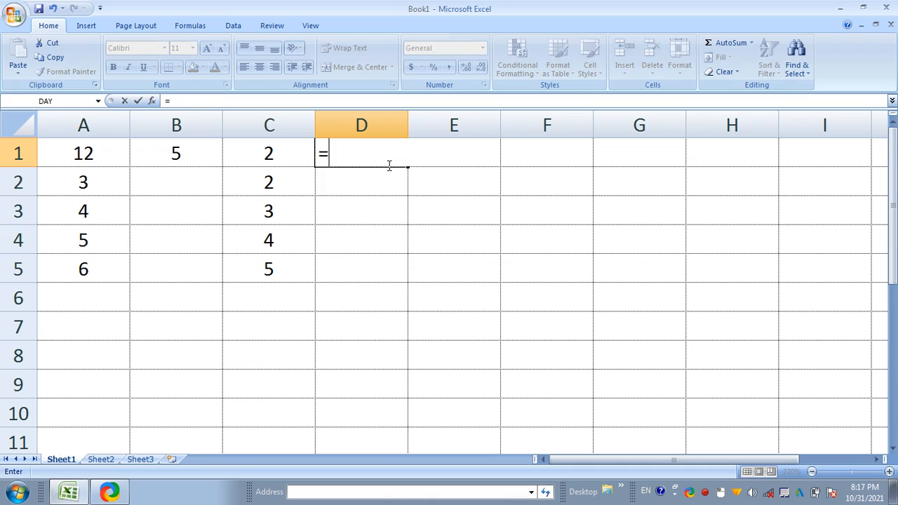
text(sum(*)
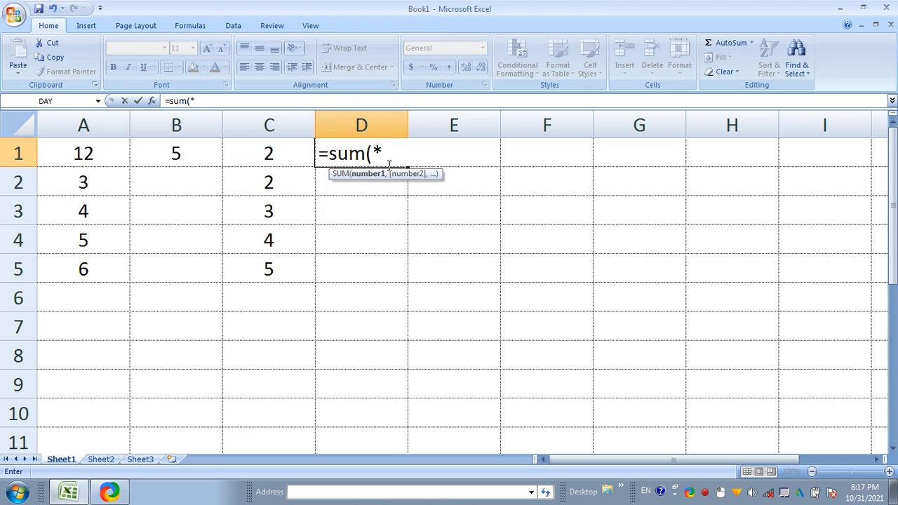
text(12)
key(BackSpace)
key(BackSpace)
key(BackSpace)
text(12,5)
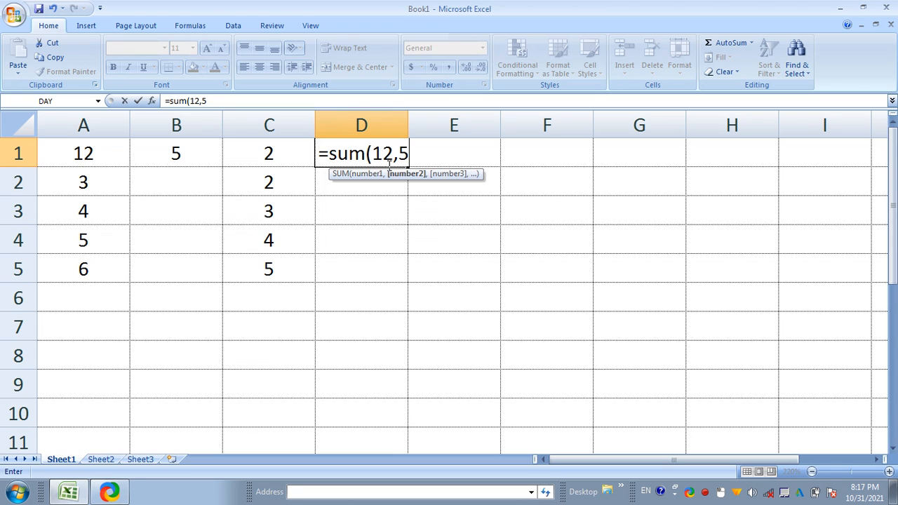
text(,)
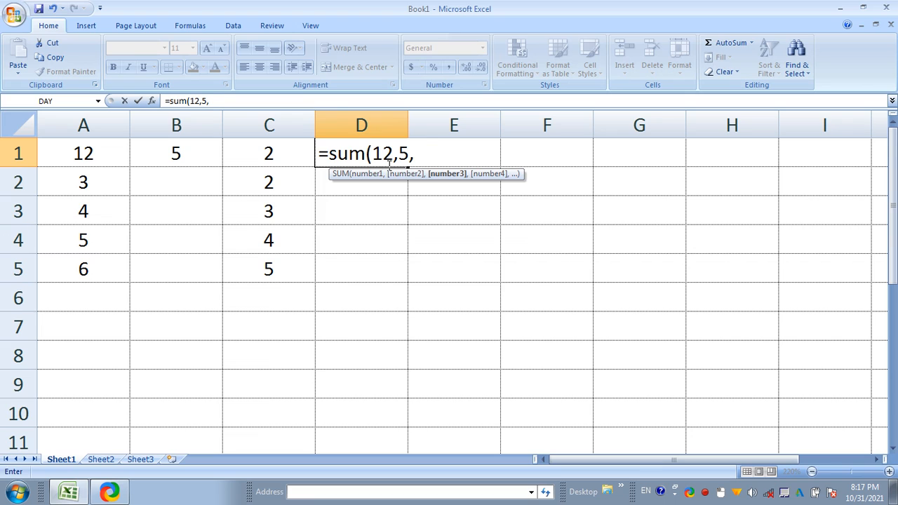
text(2))
key(Return)
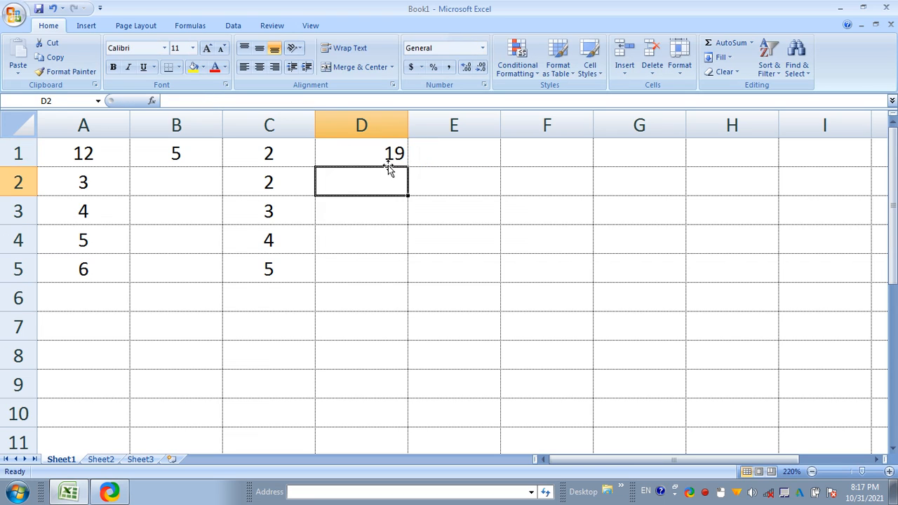
Change cell C1 to 22 and select cell D1 to check its formula.
click(302, 150)
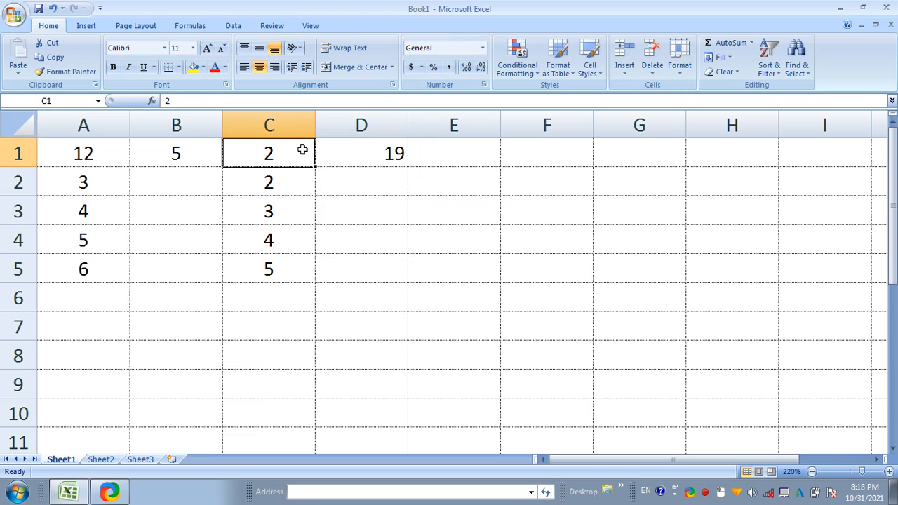
text(22)
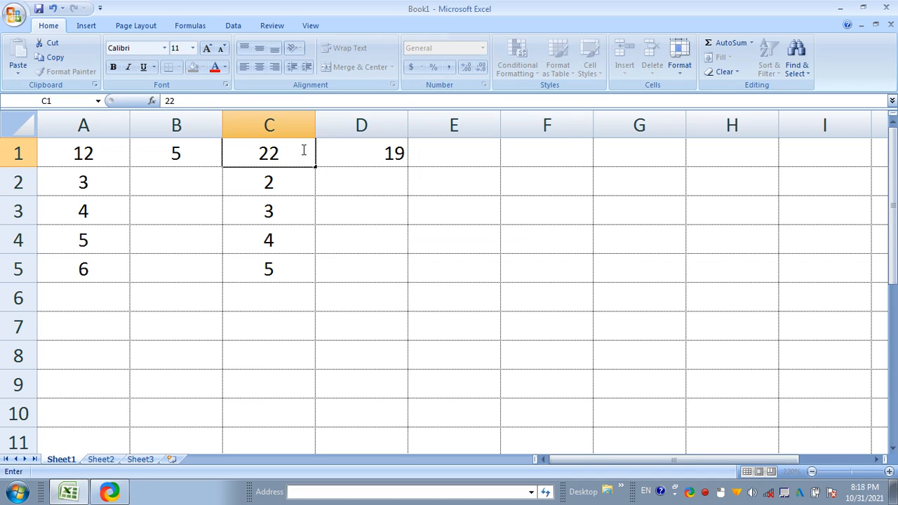
key(Return)
click(351, 153)
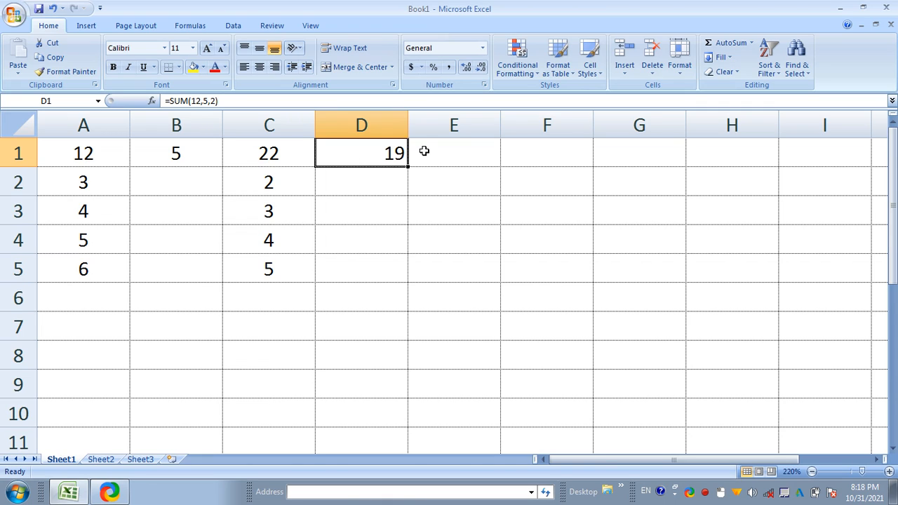
Enter the formula =sum(a1,b1,c1) in cell E1 and check it against the first-row inputs.
click(445, 150)
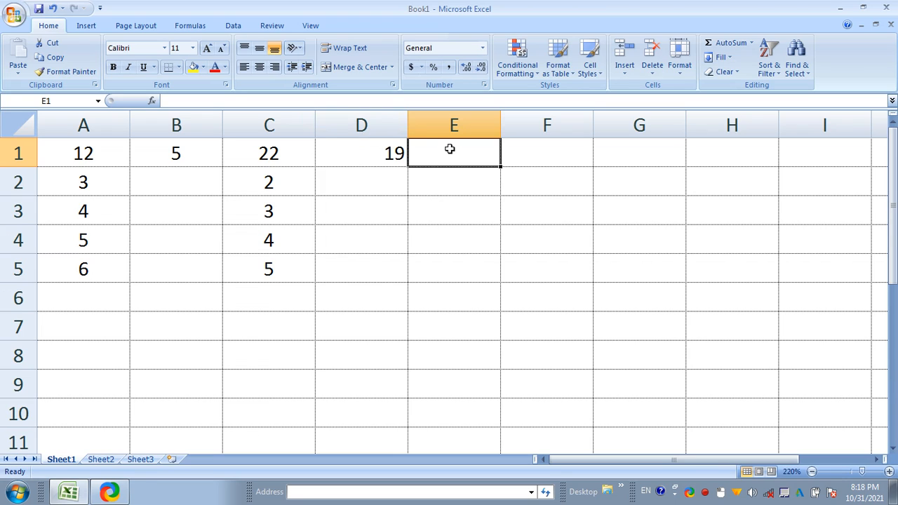
text(=)
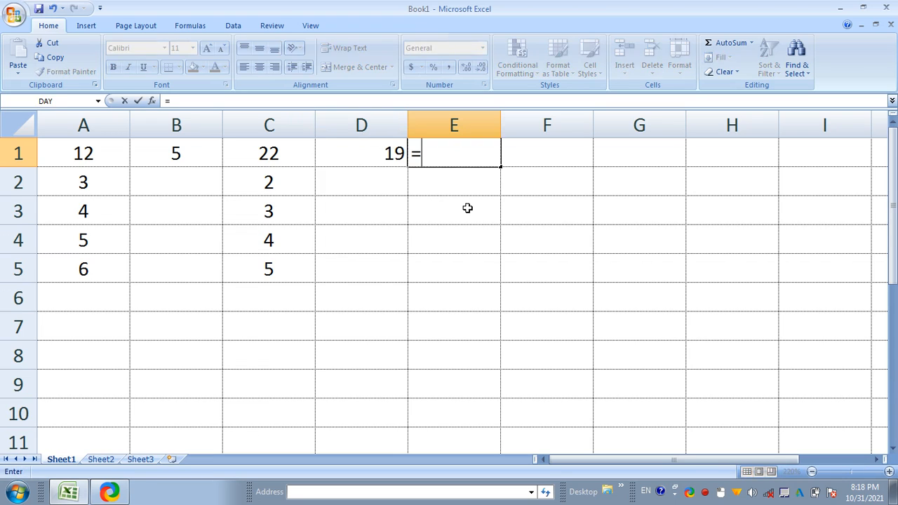
text(sum()
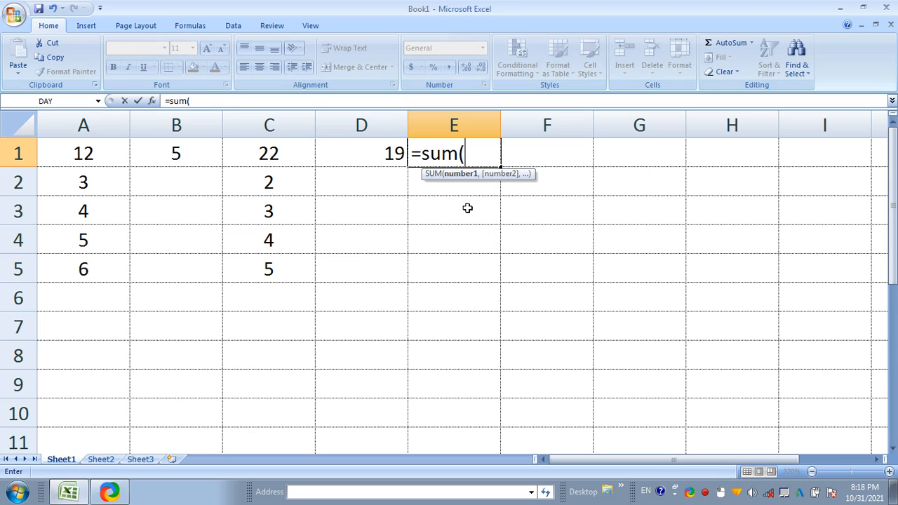
text(a1,b1)
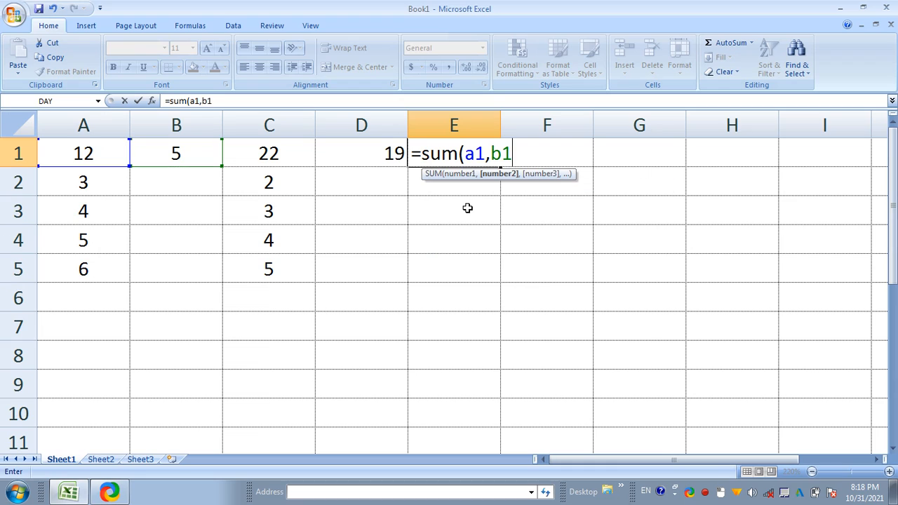
text(,c)
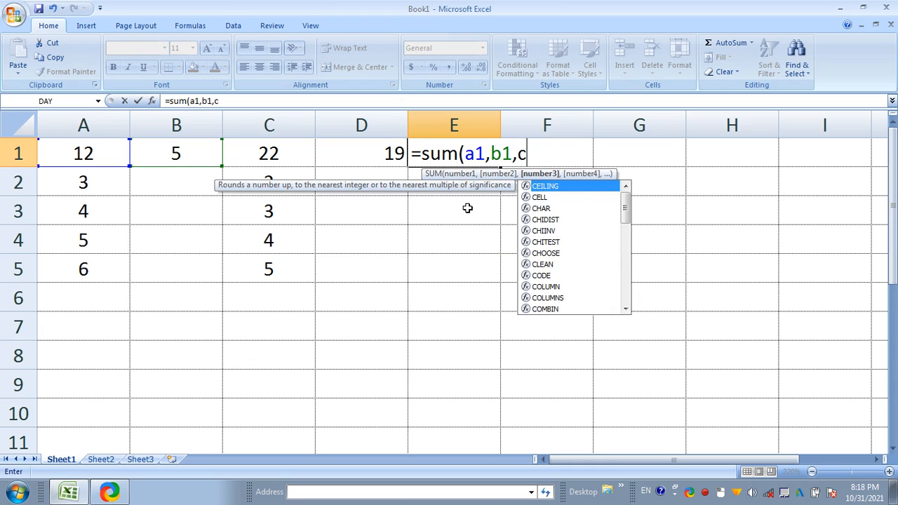
text(1))
key(Return)
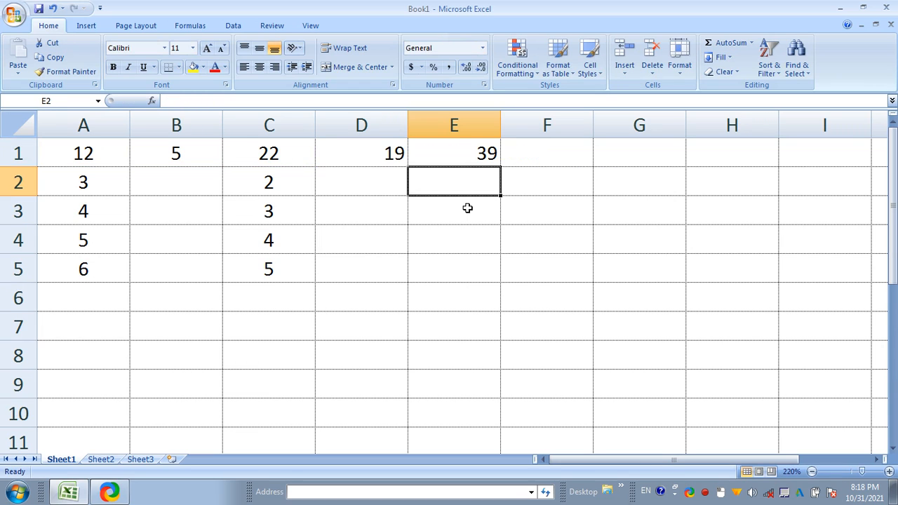
click(482, 150)
click(186, 155)
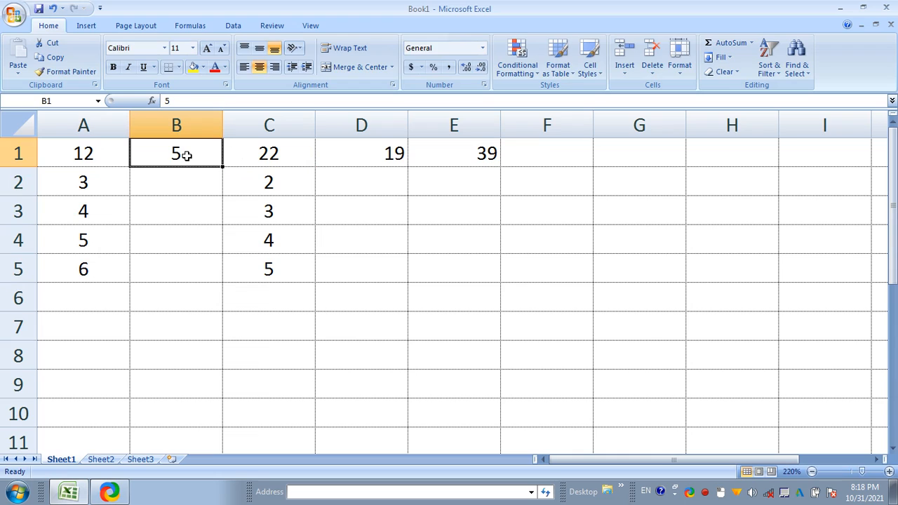
Change the first-row numbers to 1 in cell B1, 2 in A1 and 20 in C1.
text(1)
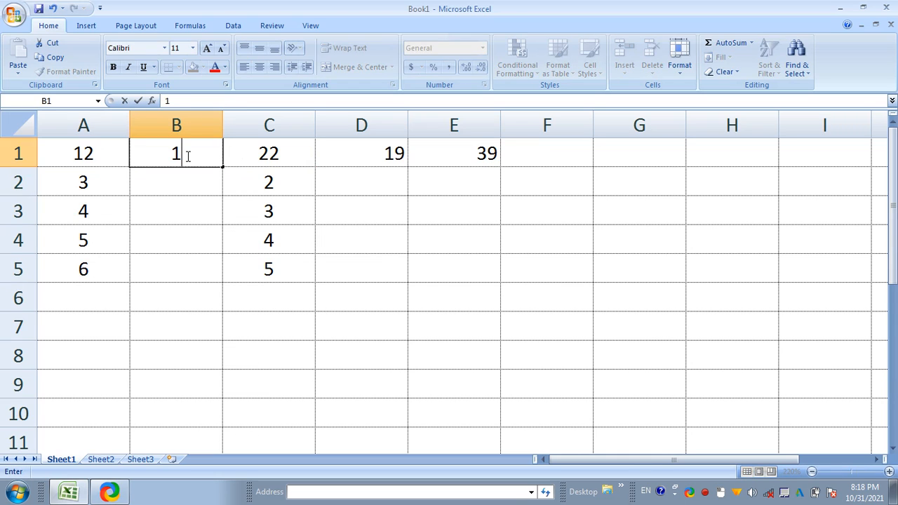
key(Return)
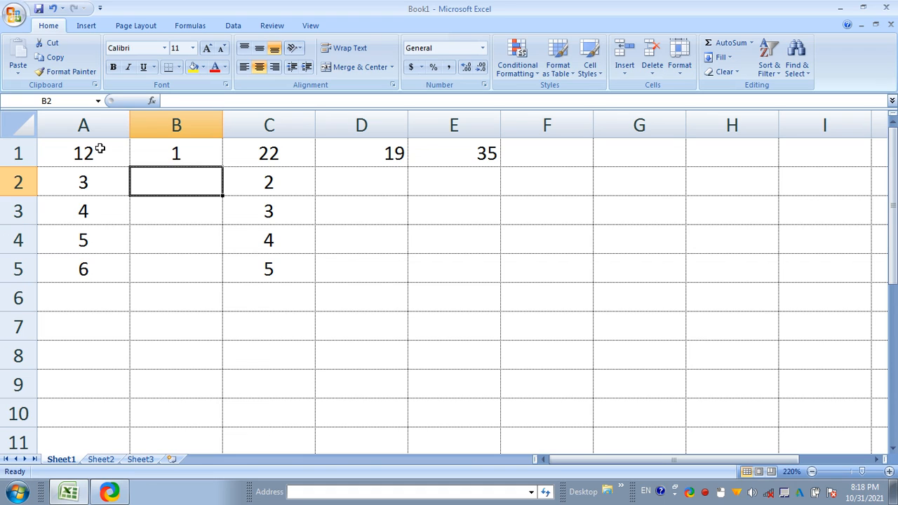
click(47, 157)
text(2)
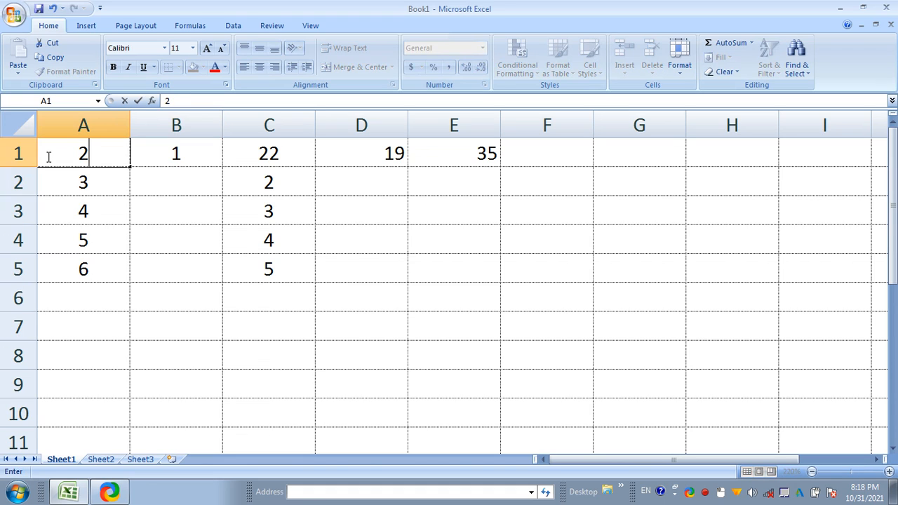
key(Return)
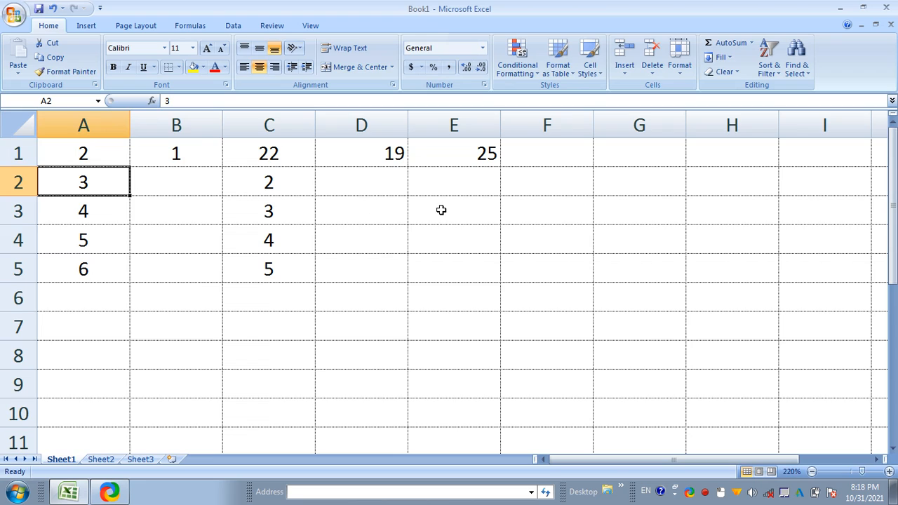
click(235, 153)
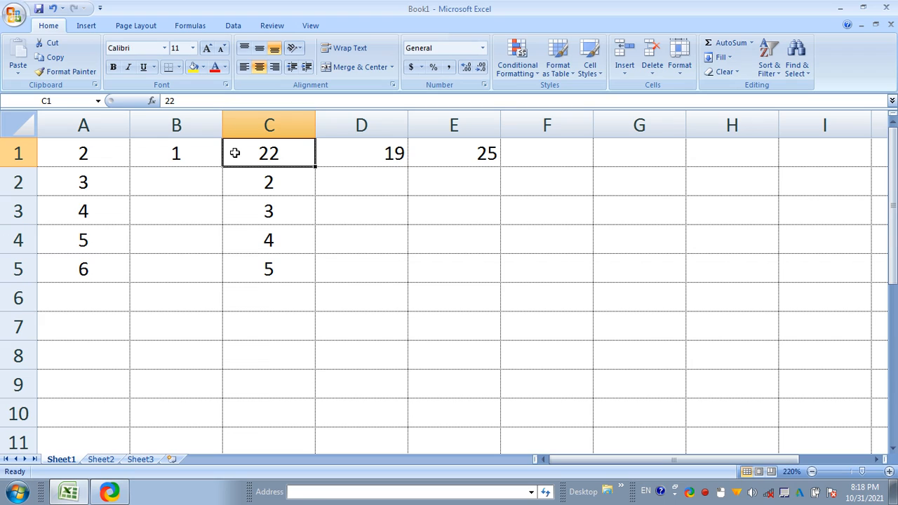
text(20)
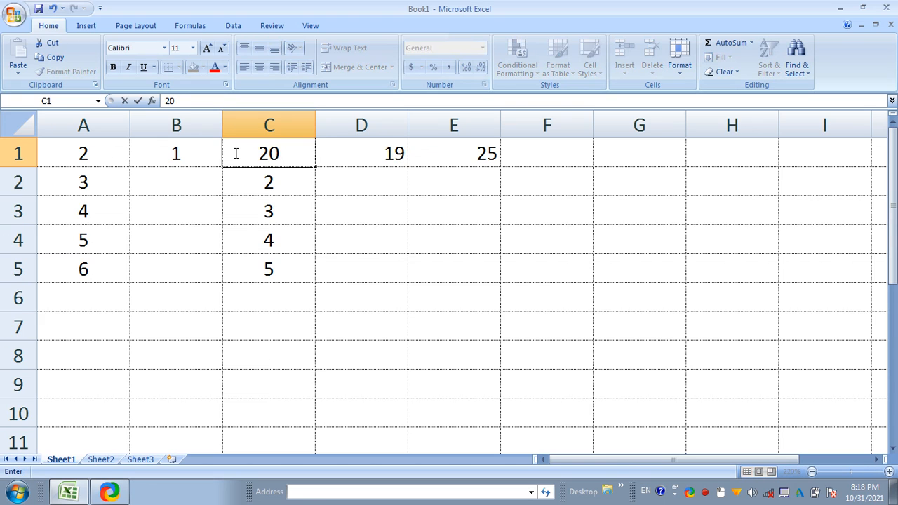
key(Return)
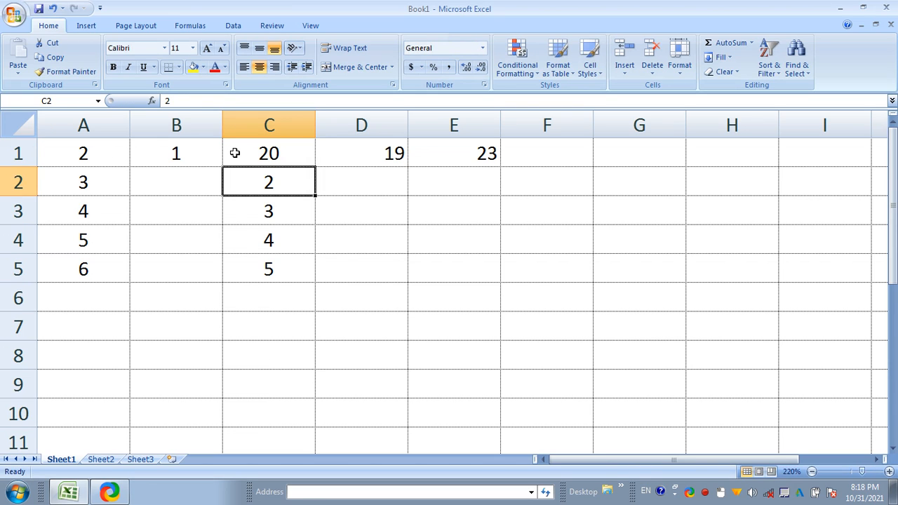
Examine the SUM formula in cell E1 and compare it with the contents of cells A1 to D1.
click(434, 158)
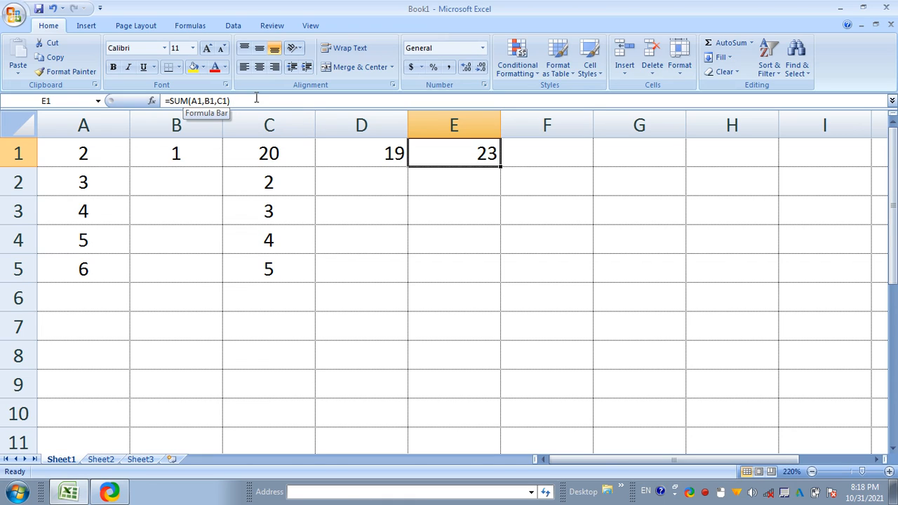
click(540, 157)
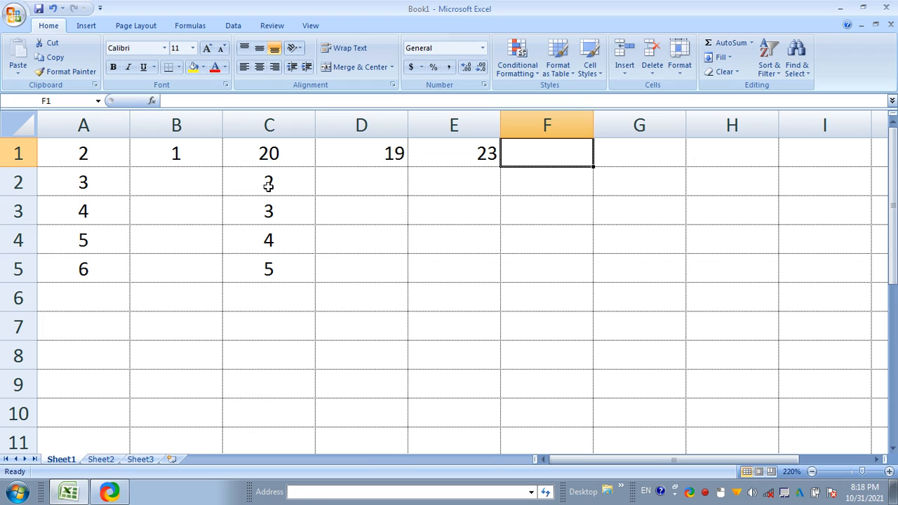
click(100, 158)
click(179, 151)
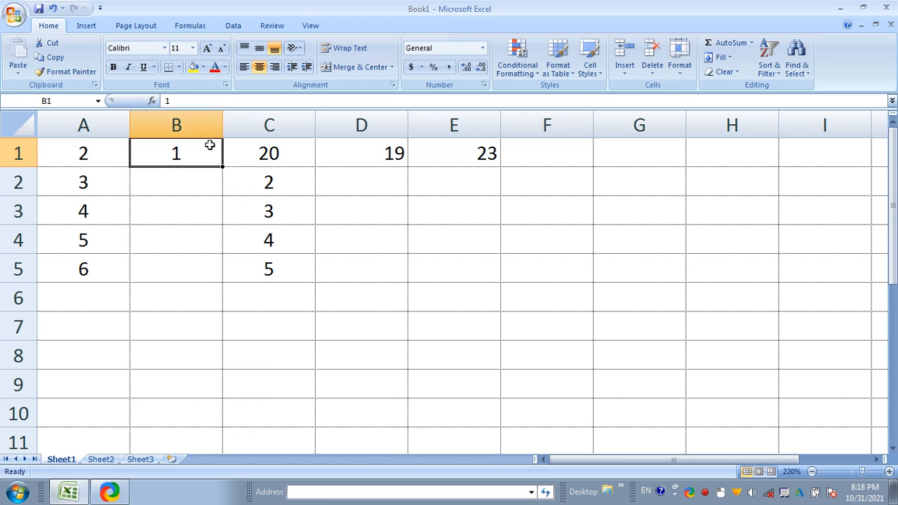
click(267, 141)
click(365, 161)
click(478, 144)
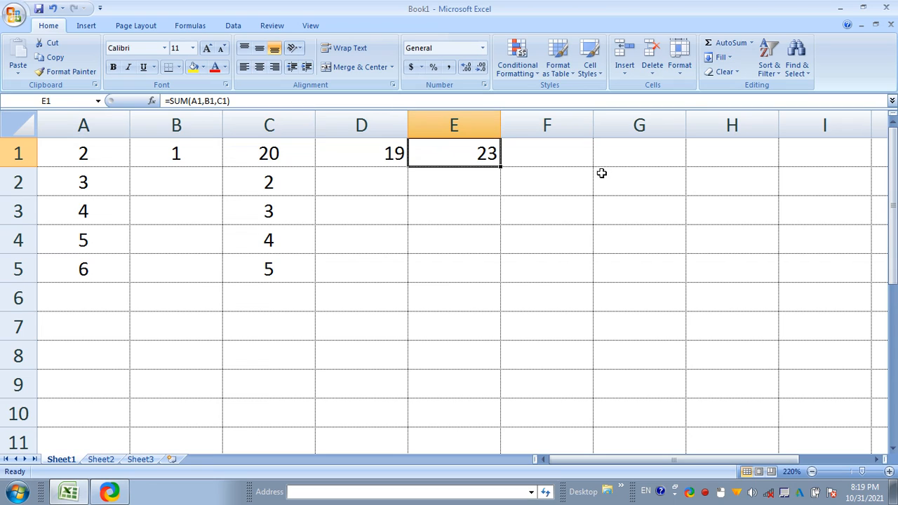
Enter the range formula =sum(a1:e1) in cell G1 and reselect the cell to check it.
click(638, 149)
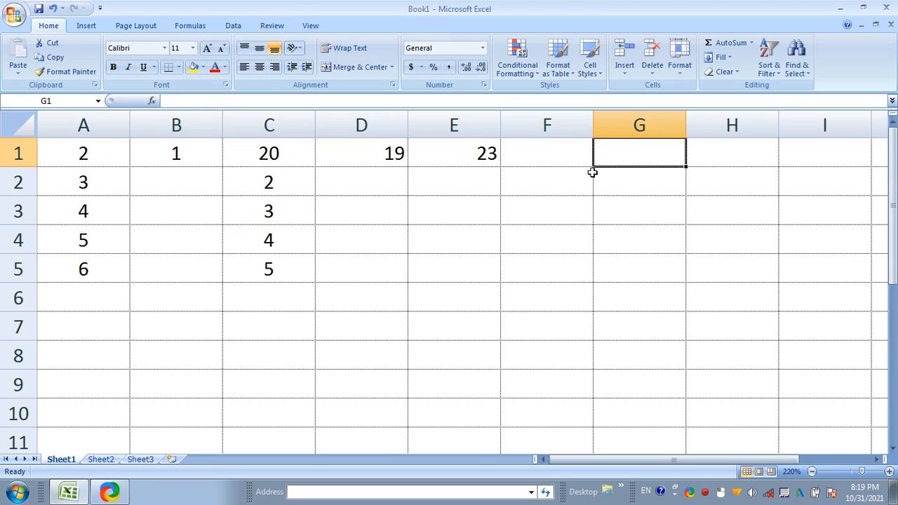
text(=sum()
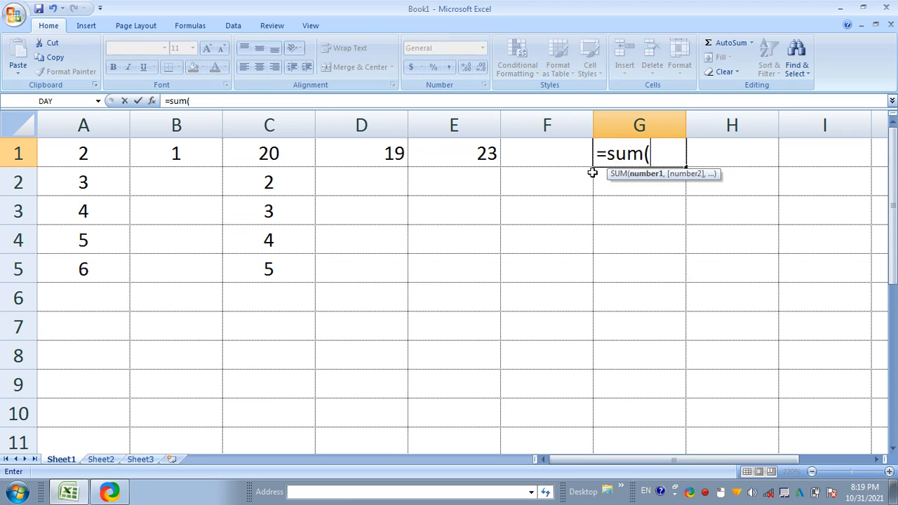
text(a1)
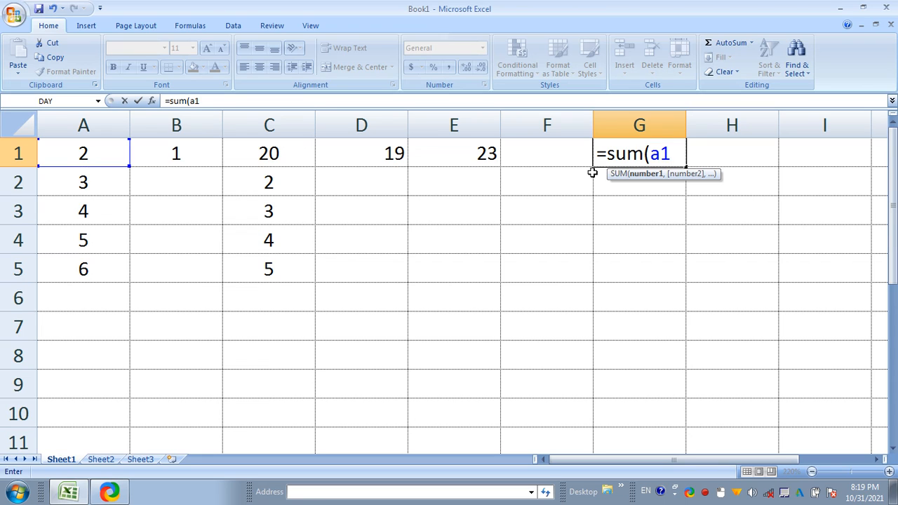
text(:)
text(e1)
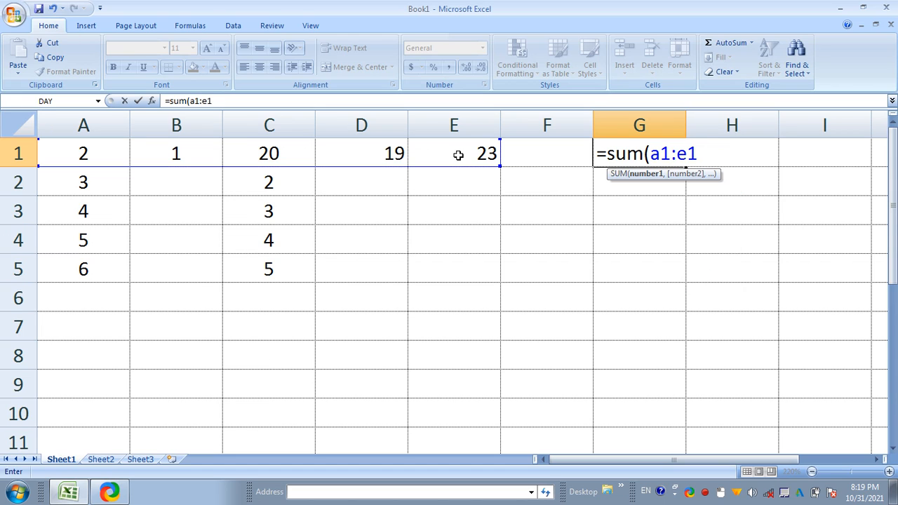
text())
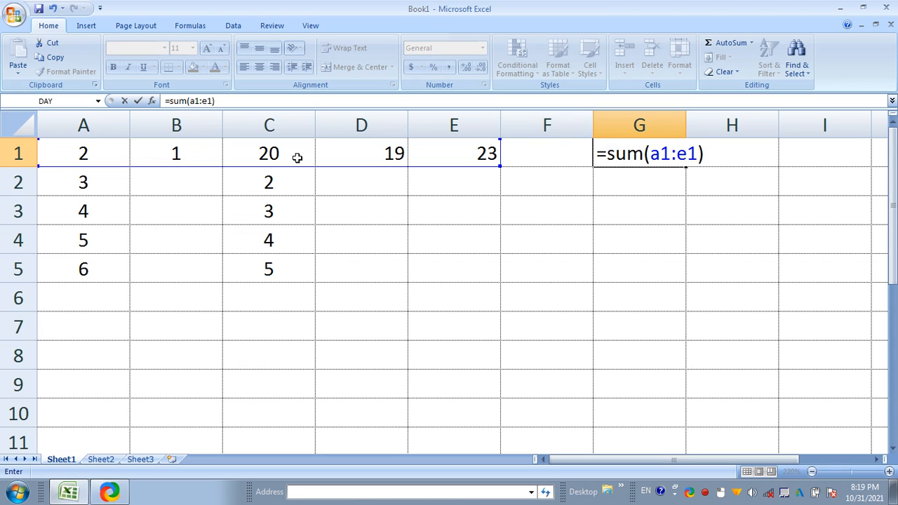
key(Return)
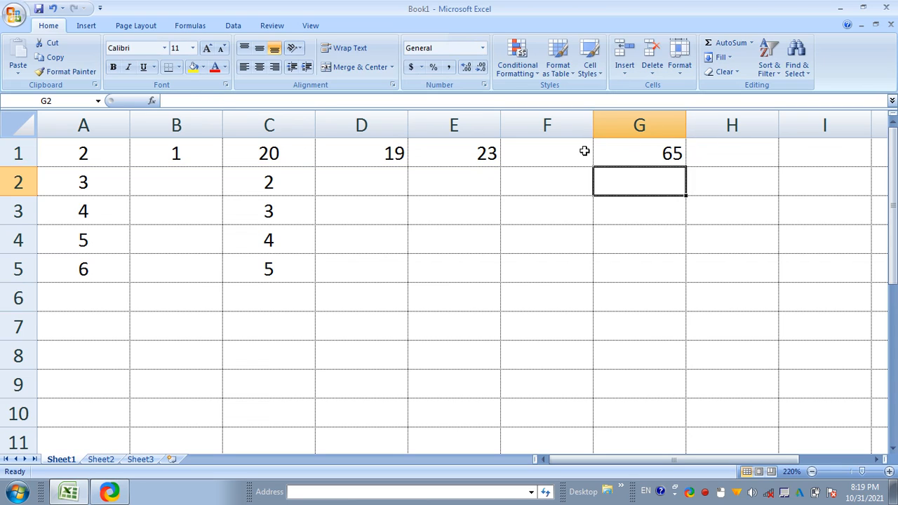
click(634, 156)
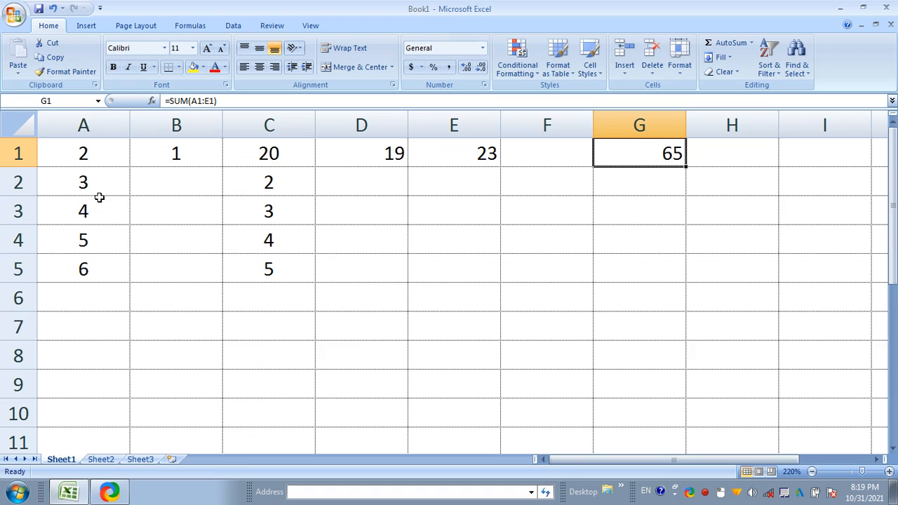
Enter the formula =sum(a1:a5) in cell A7 to total the numbers in column A.
click(74, 337)
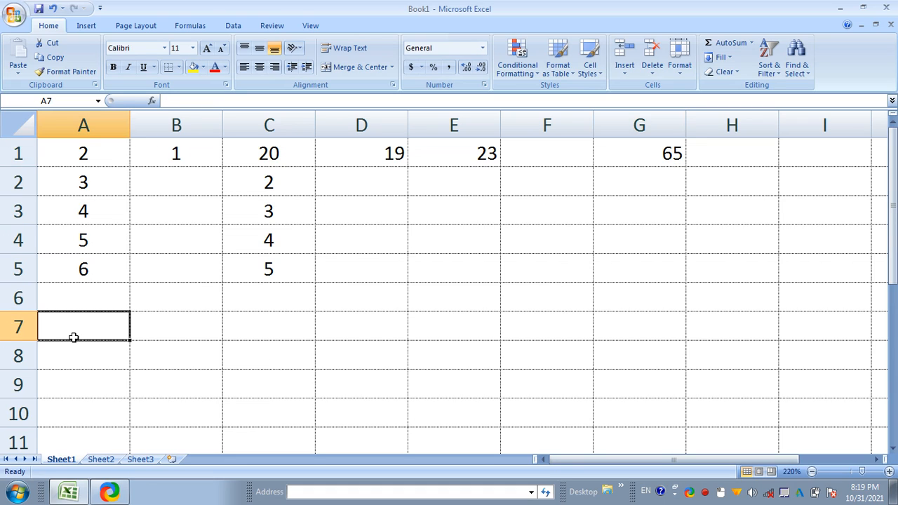
text(=sum)
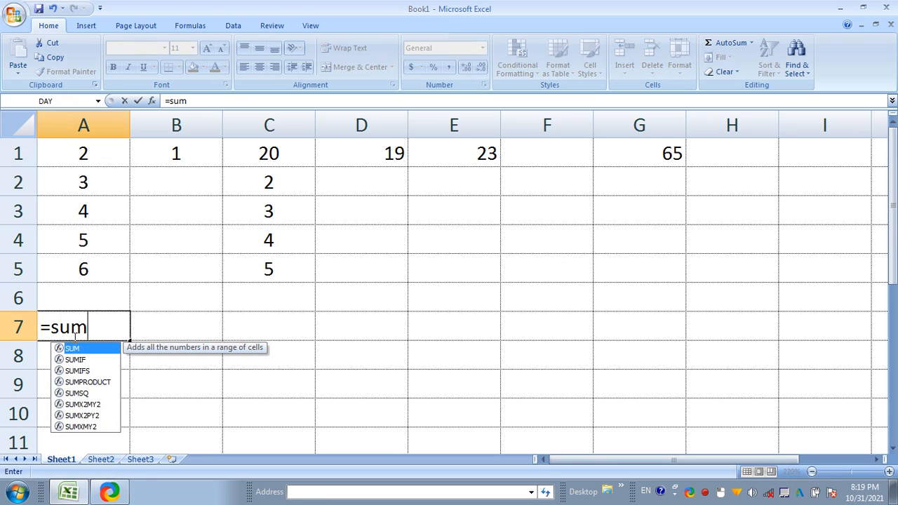
text(()
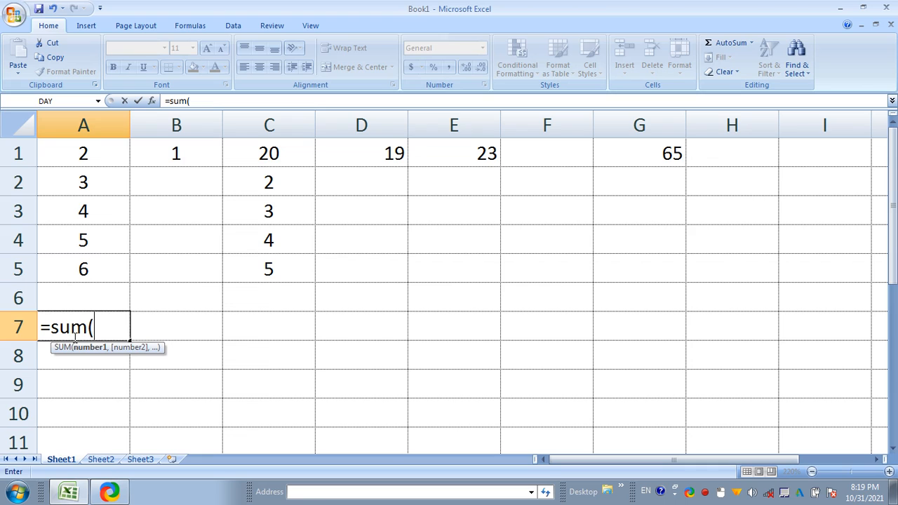
text(a1:a5))
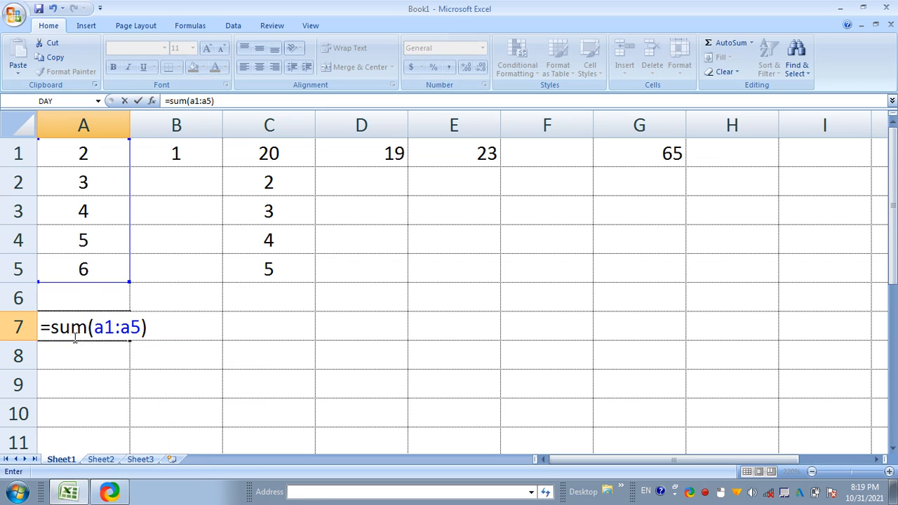
key(Return)
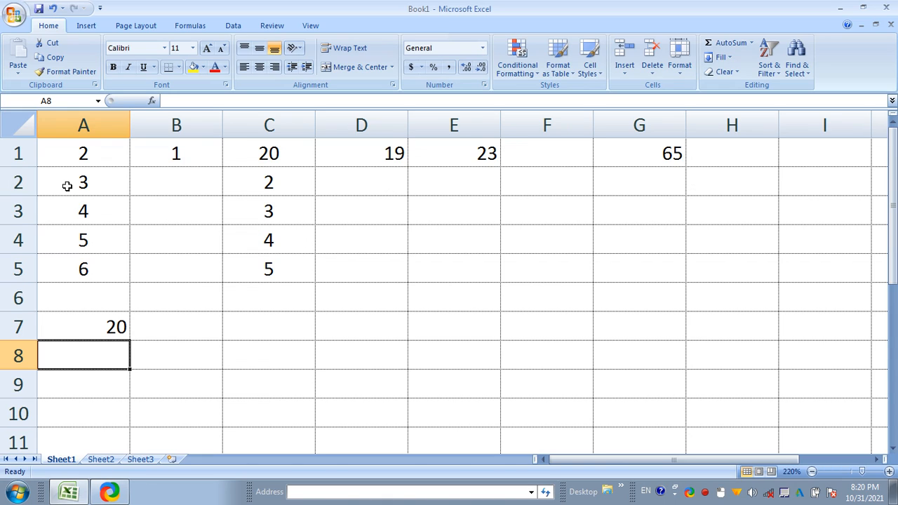
Clear the contents of cells B1 and A7 and of the range D1 to G1.
click(177, 160)
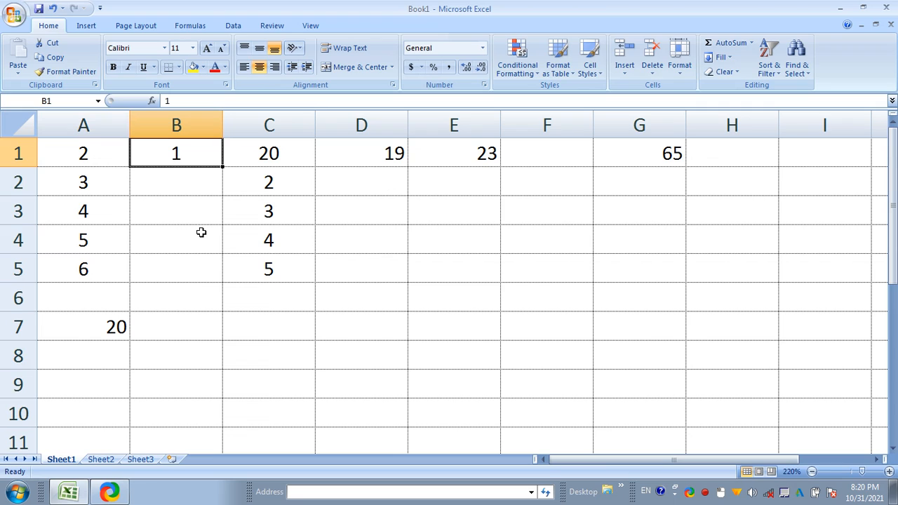
key(Delete)
click(79, 328)
key(Delete)
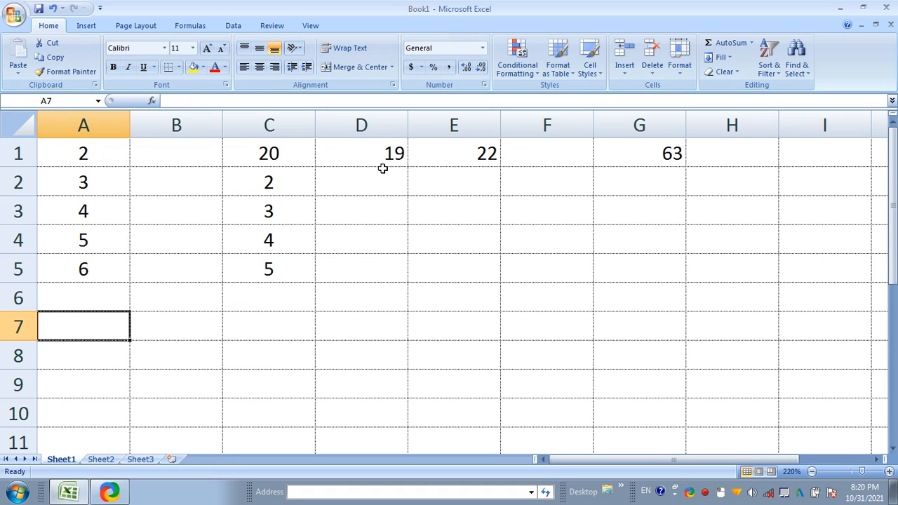
drag(381, 150, 622, 150)
key(Delete)
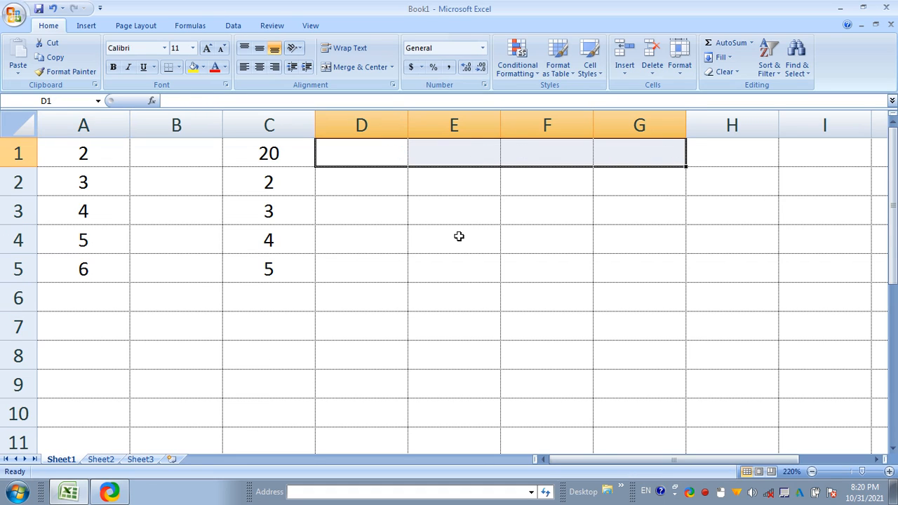
click(75, 125)
click(269, 126)
click(361, 204)
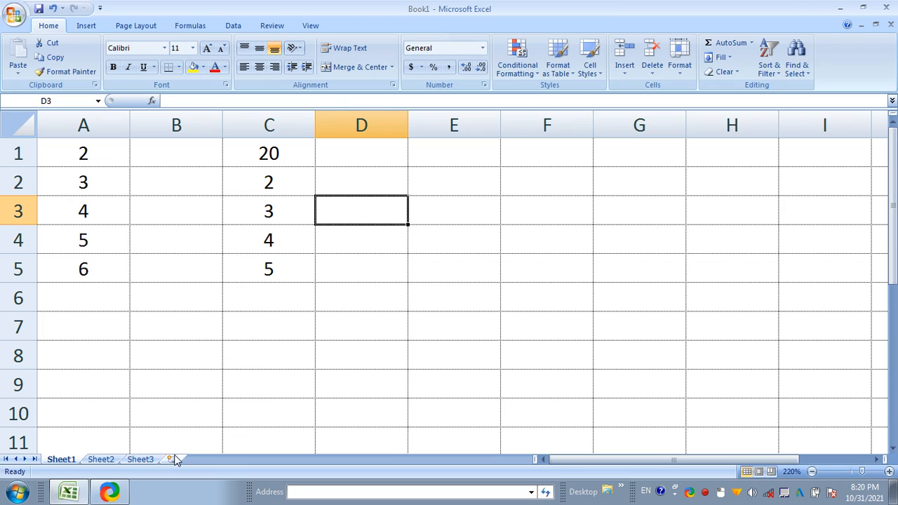
click(81, 163)
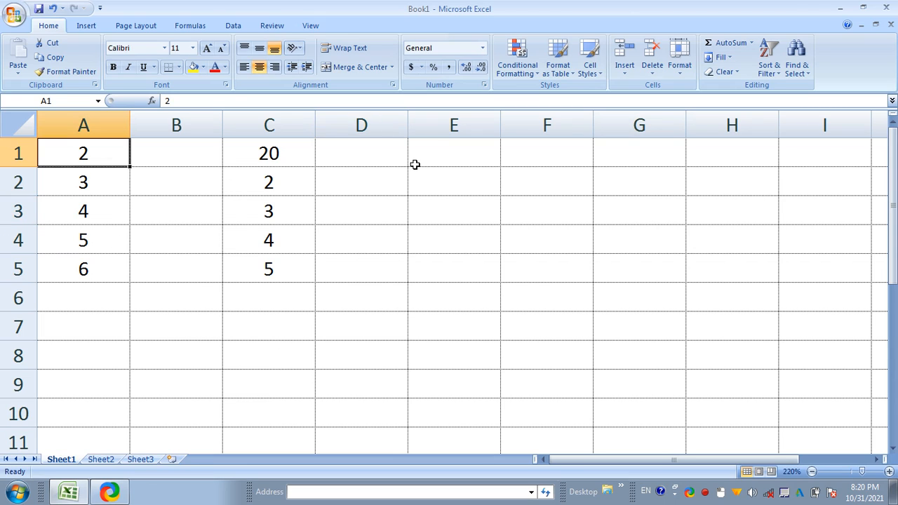
click(380, 155)
Enter the formula =sum(a1:a5) in cell E1, leaving cell F1 selected.
click(449, 150)
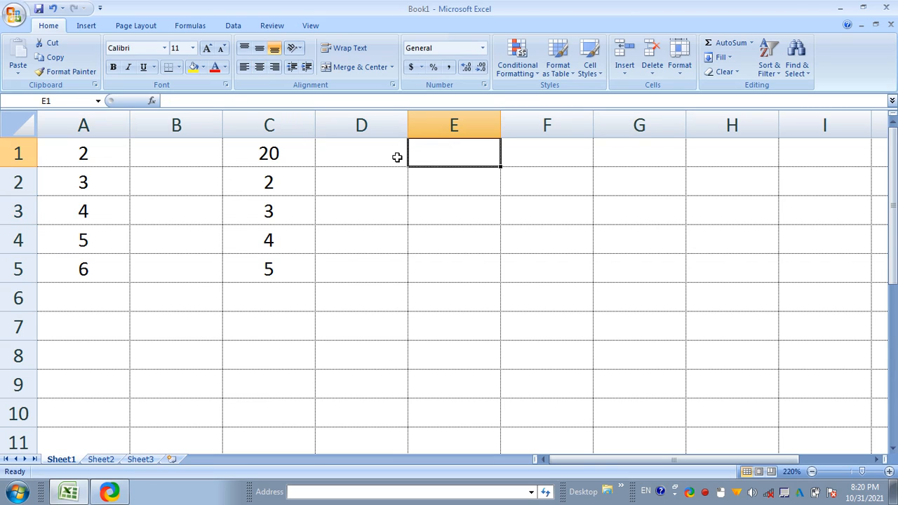
text(=)
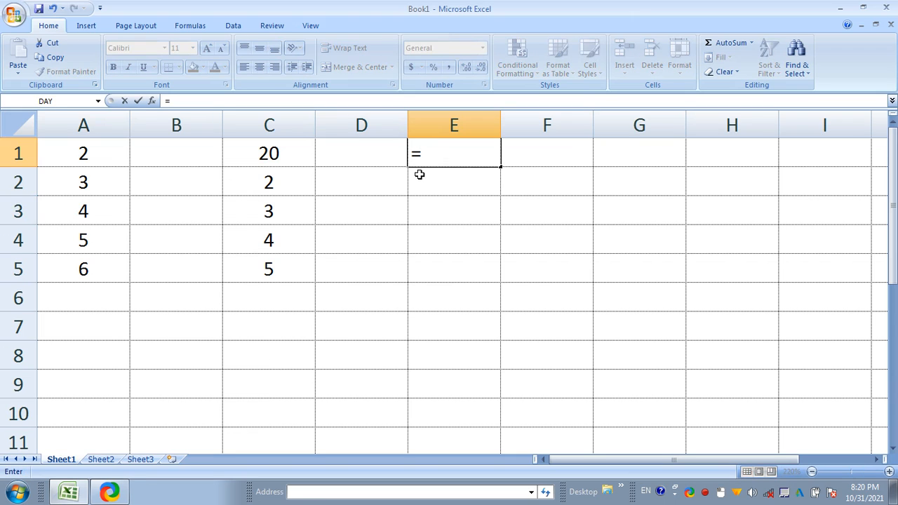
text(sum()
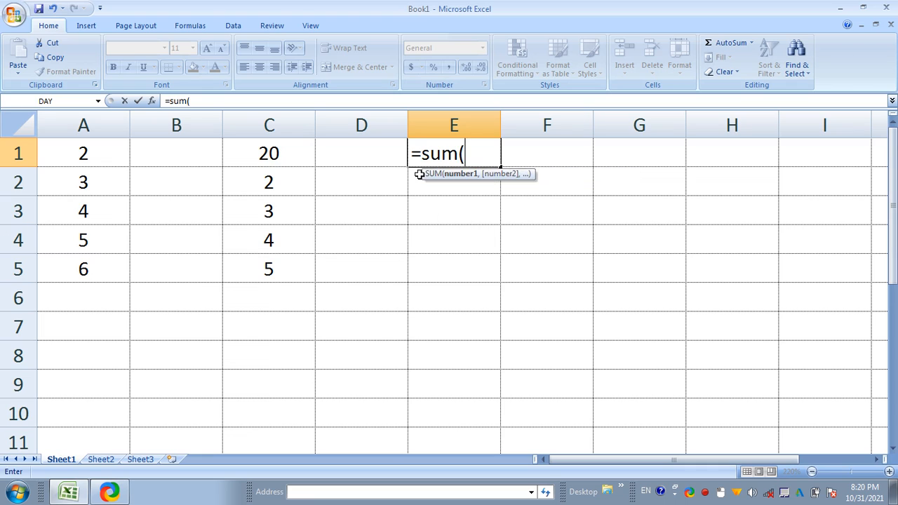
text(a1:a)
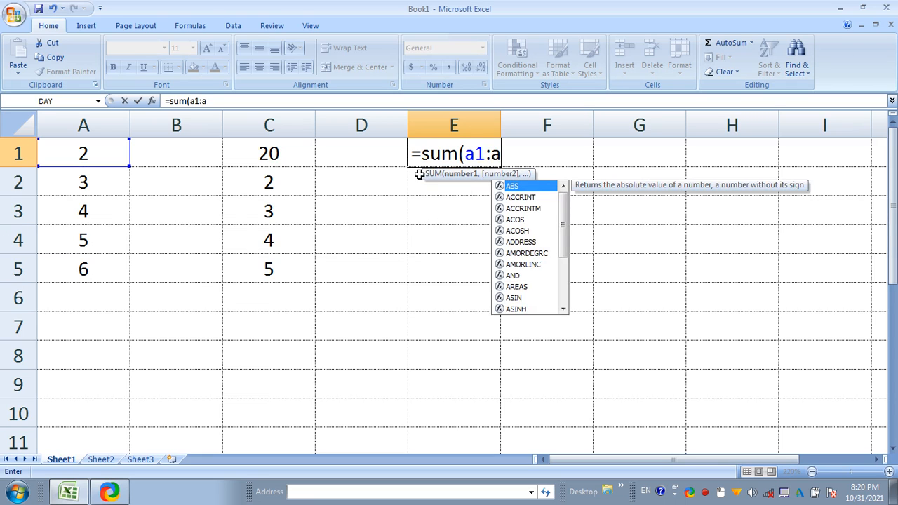
text(5))
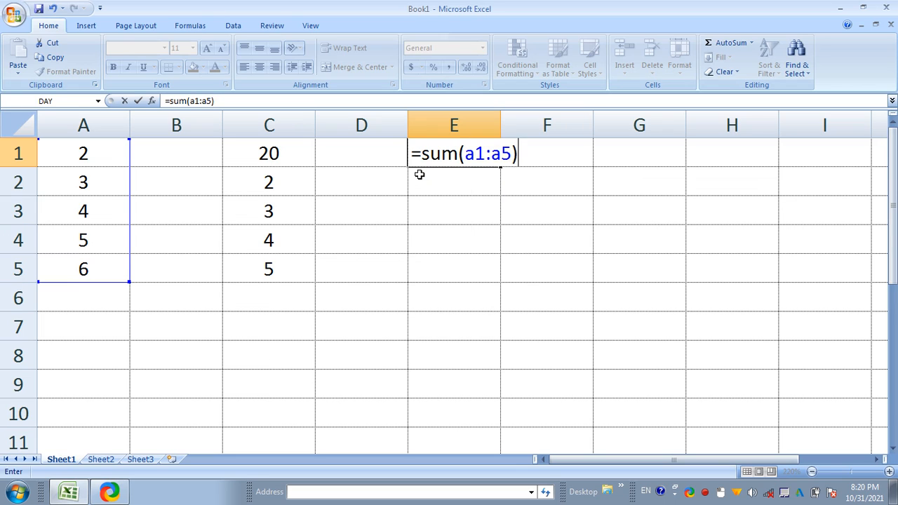
key(Return)
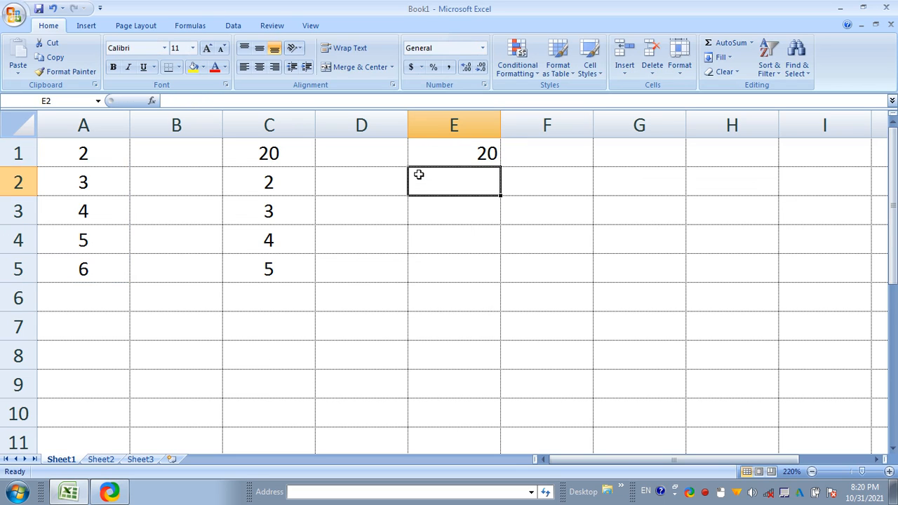
click(518, 160)
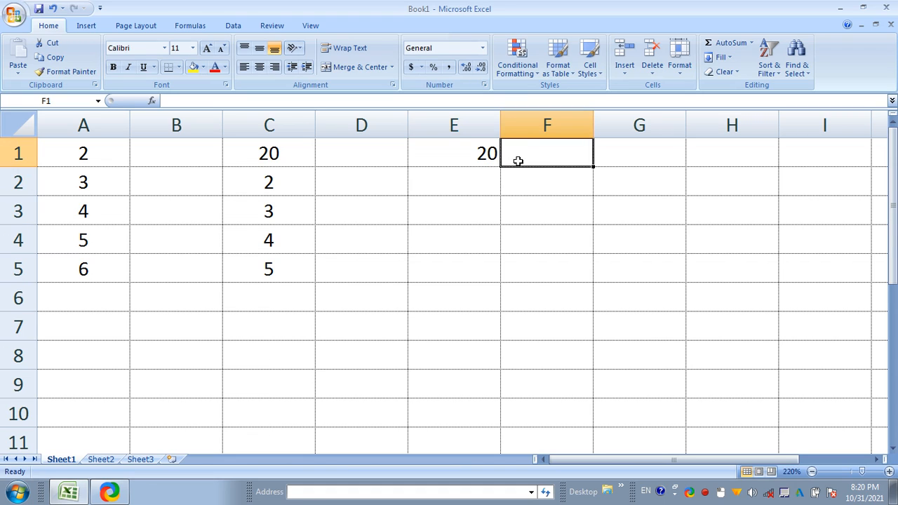
Enter the formula =sum(c1:c5) in cell F1 to total the numbers in column C.
text(=)
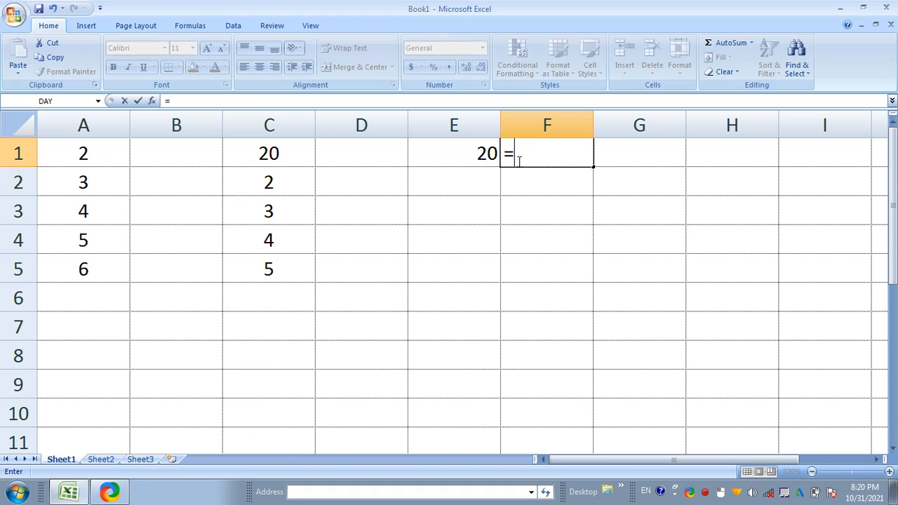
text(sum)
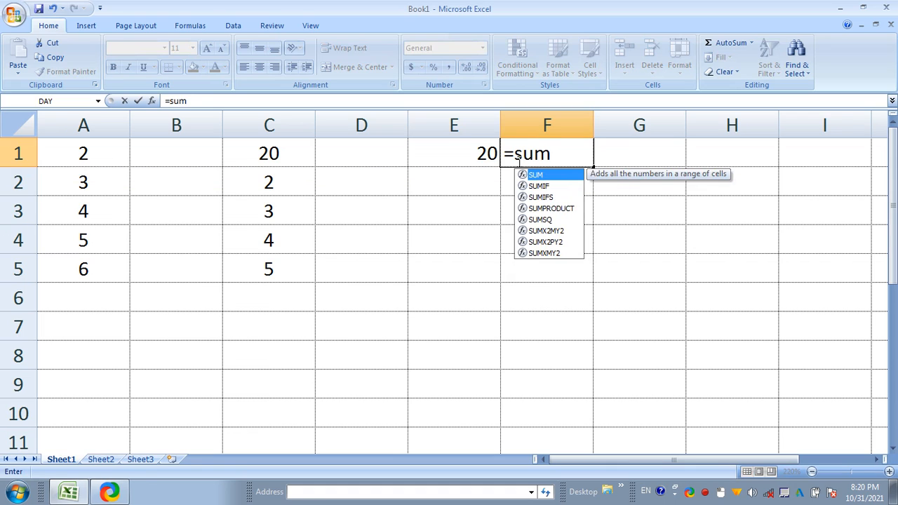
text((c1)
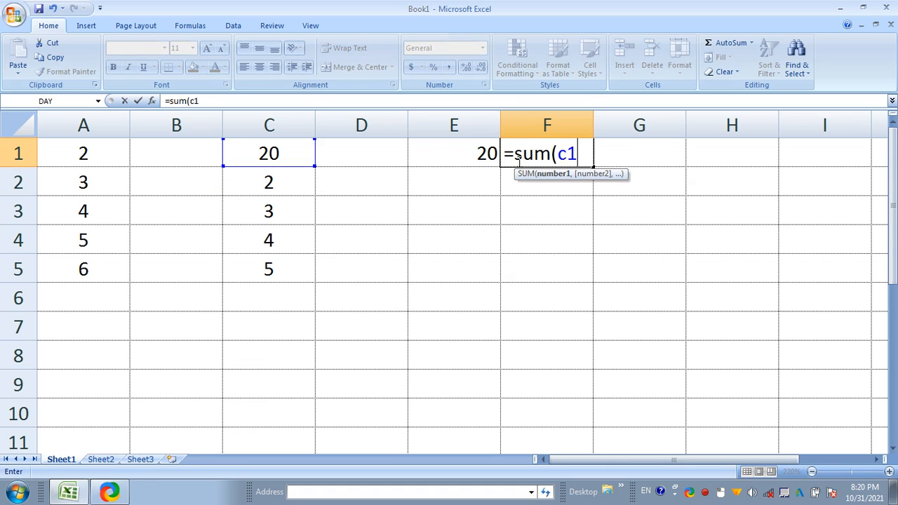
text(:c5)
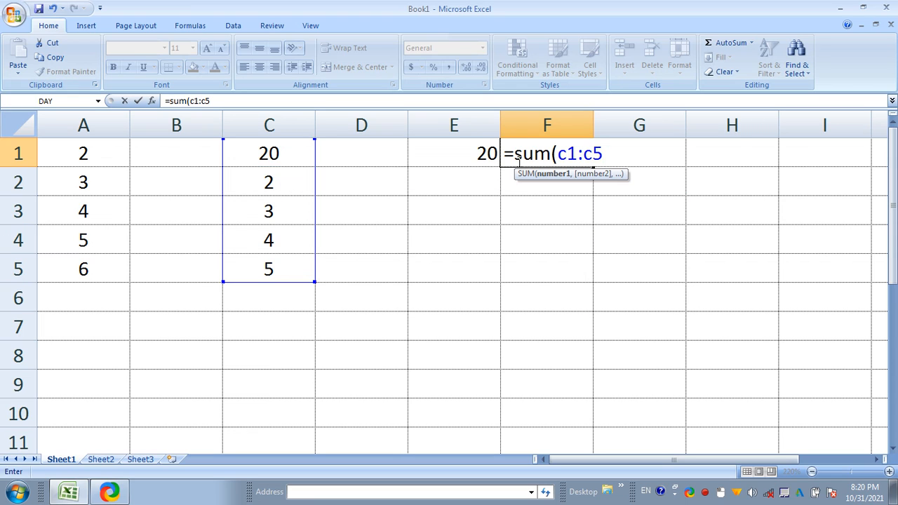
text())
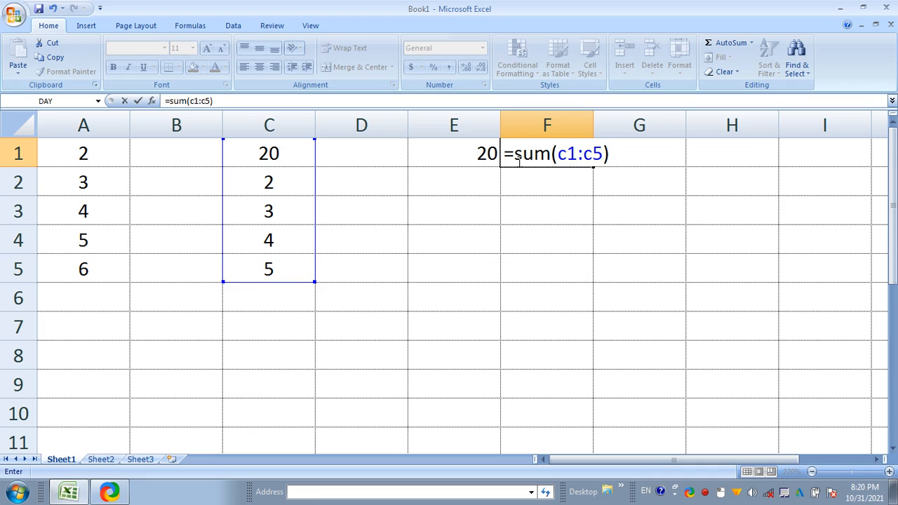
key(Return)
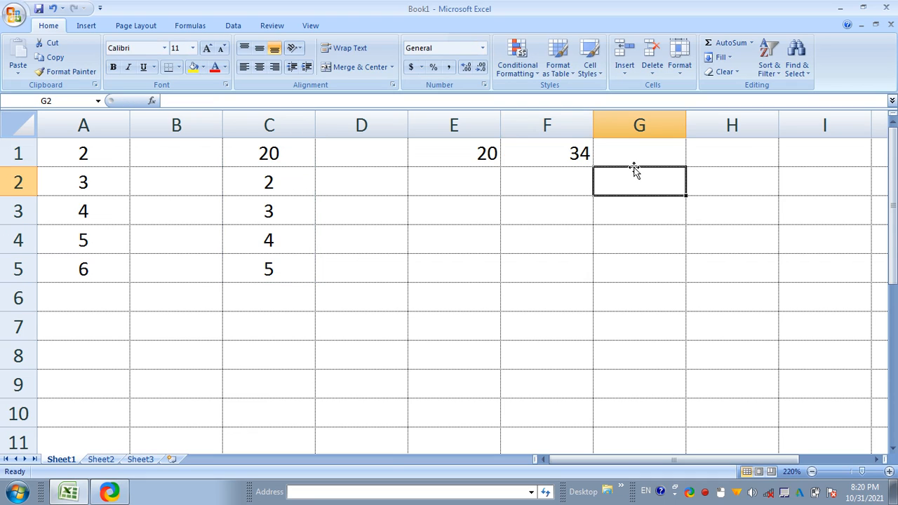
Enter the formula =sum(e1,f1) in cell G1 and reselect E1, F1 and G1 to check their formulas.
click(484, 148)
click(555, 151)
click(623, 153)
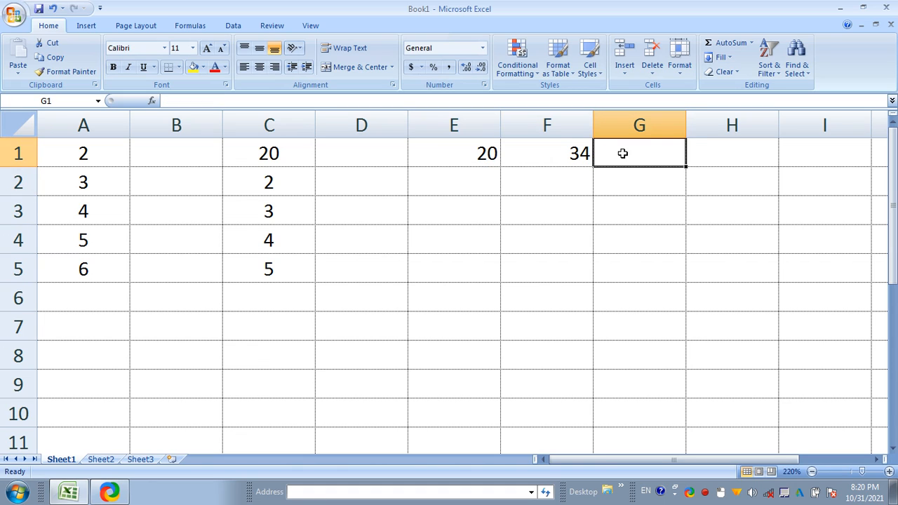
text(=sumn)
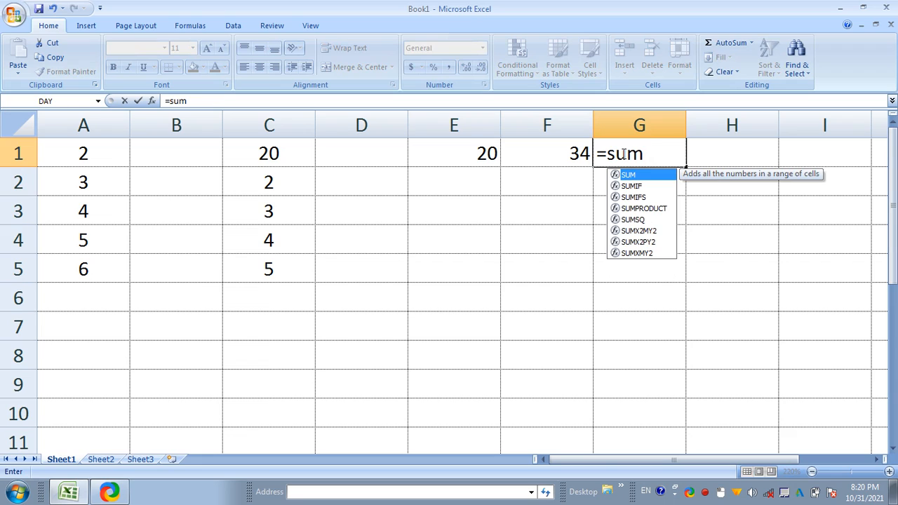
text(()
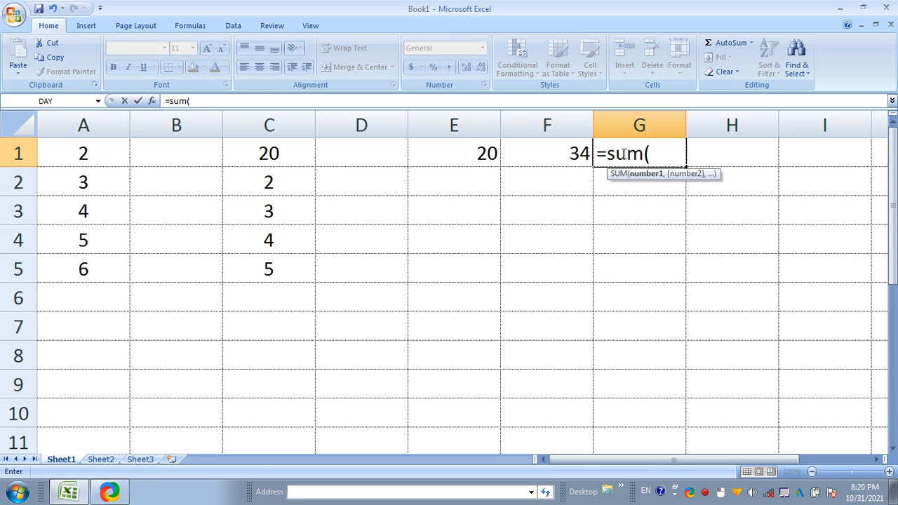
text(e1,)
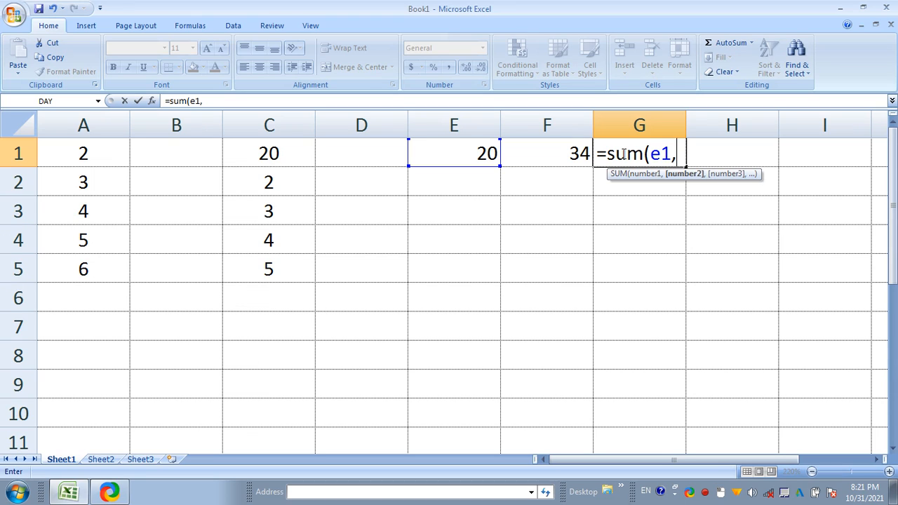
text(f)
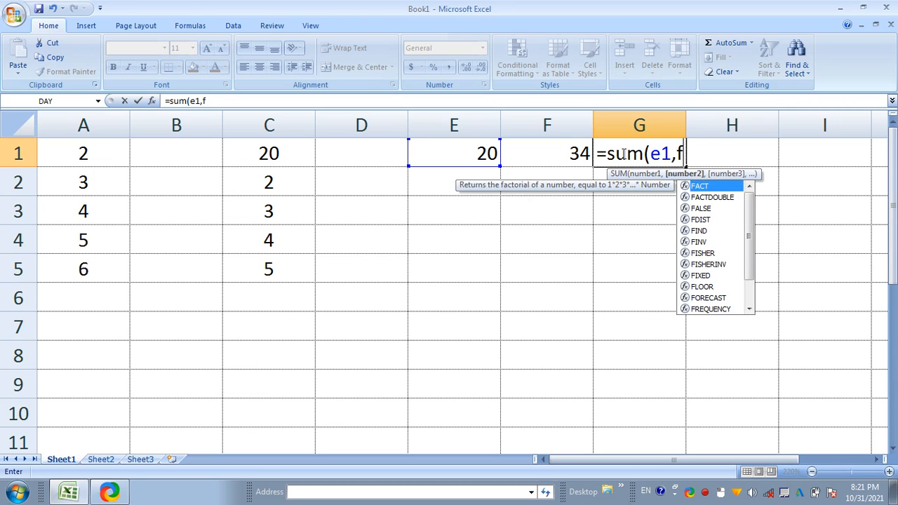
text(1))
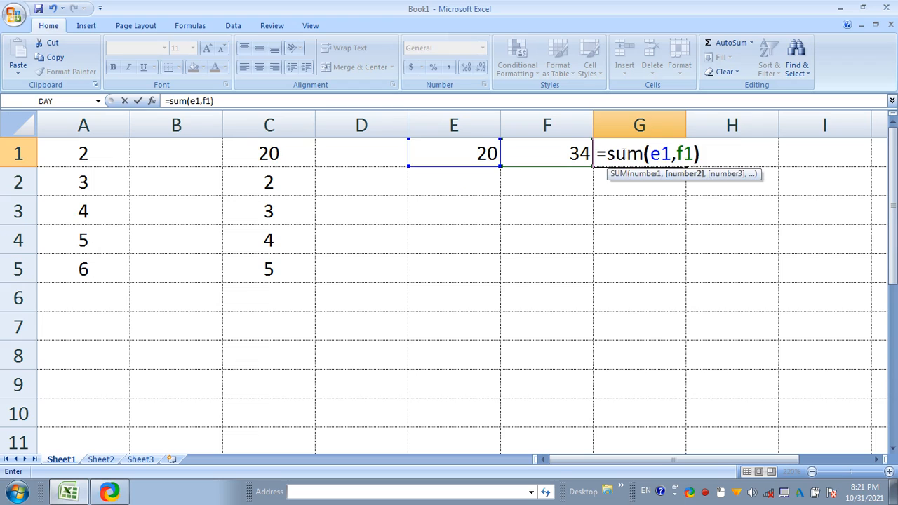
key(Return)
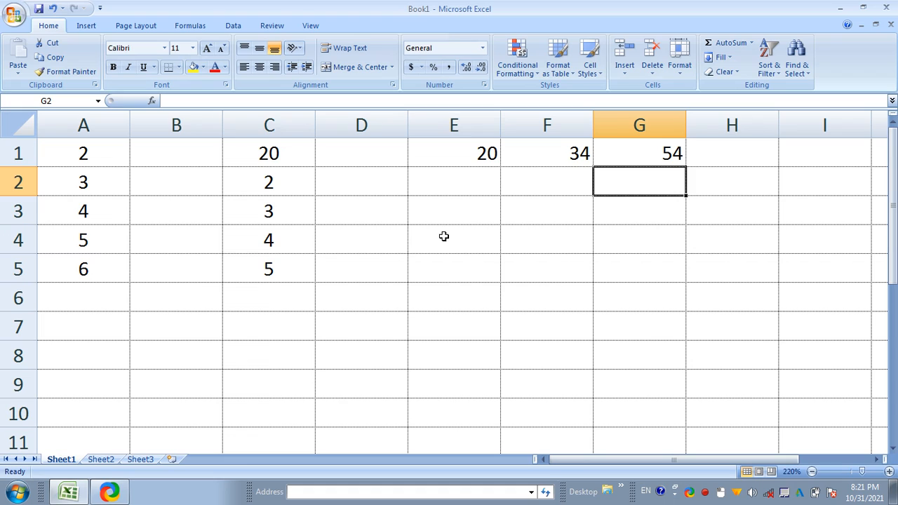
click(470, 155)
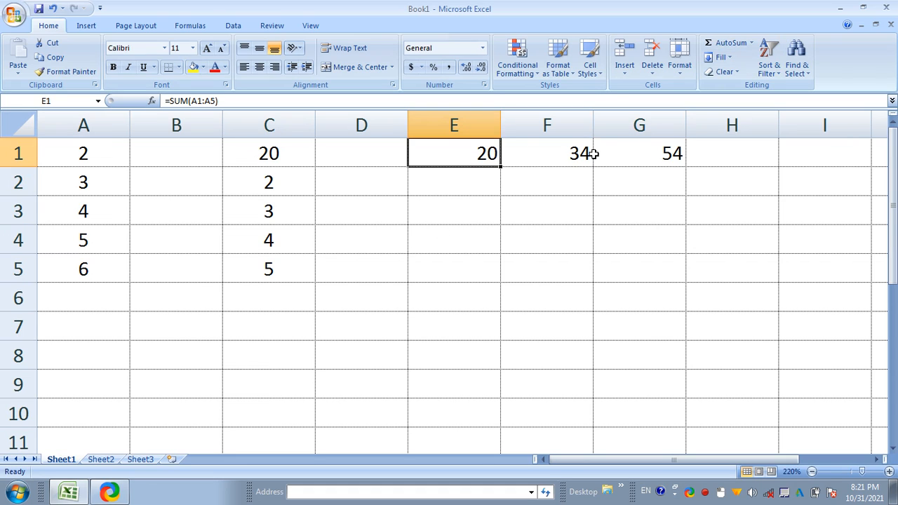
click(568, 152)
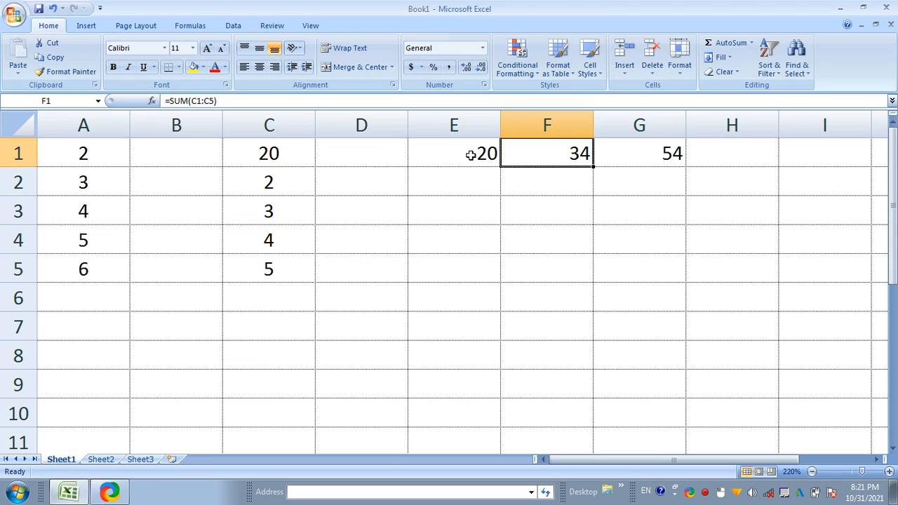
click(667, 152)
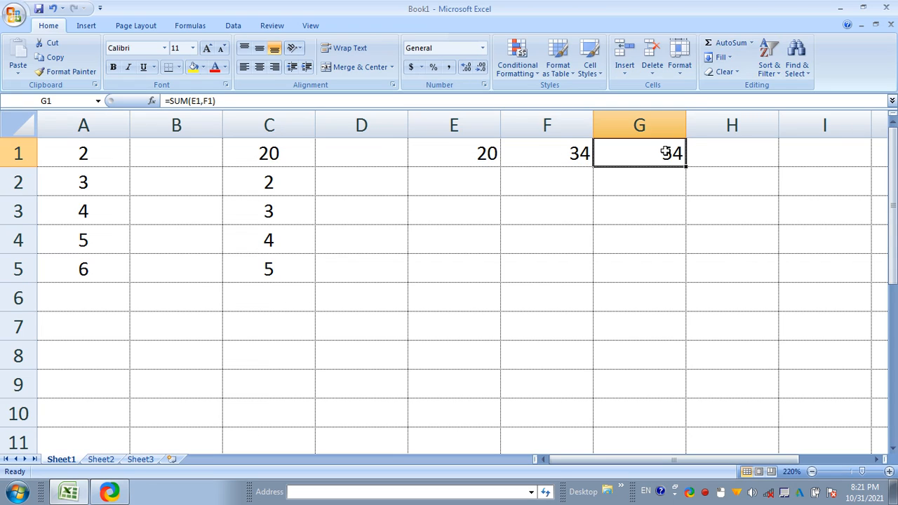
Enter the formula =sum(a1:a5,c1:c5) in cell E3 to total both number columns in one function.
click(456, 209)
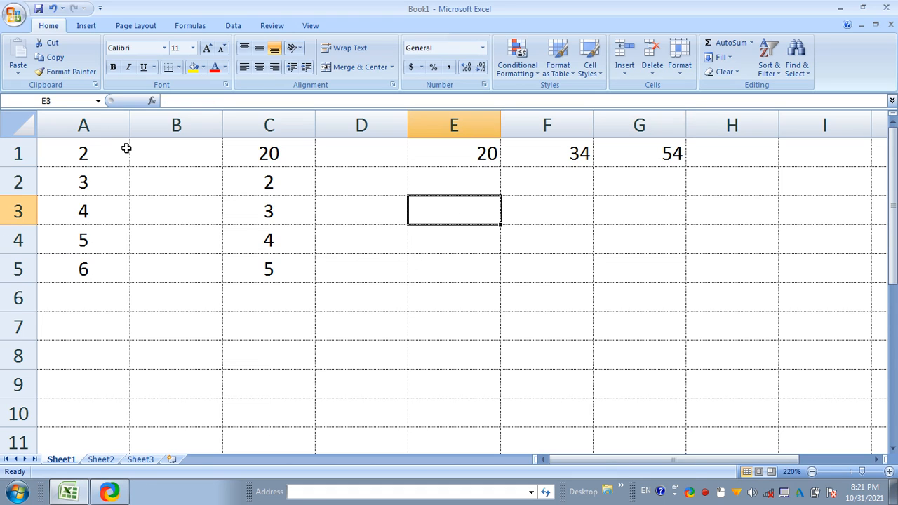
drag(84, 145, 108, 259)
drag(269, 151, 297, 269)
click(461, 209)
text(=)
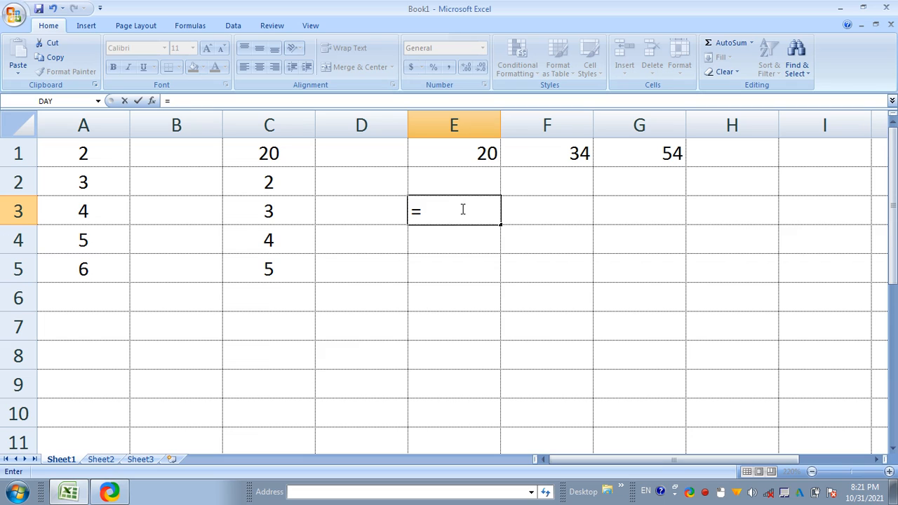
text(sum()
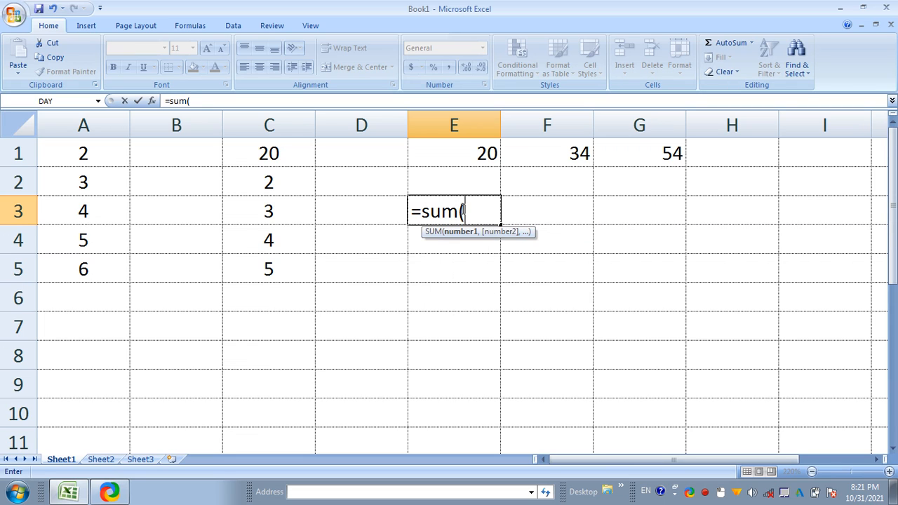
text(a1)
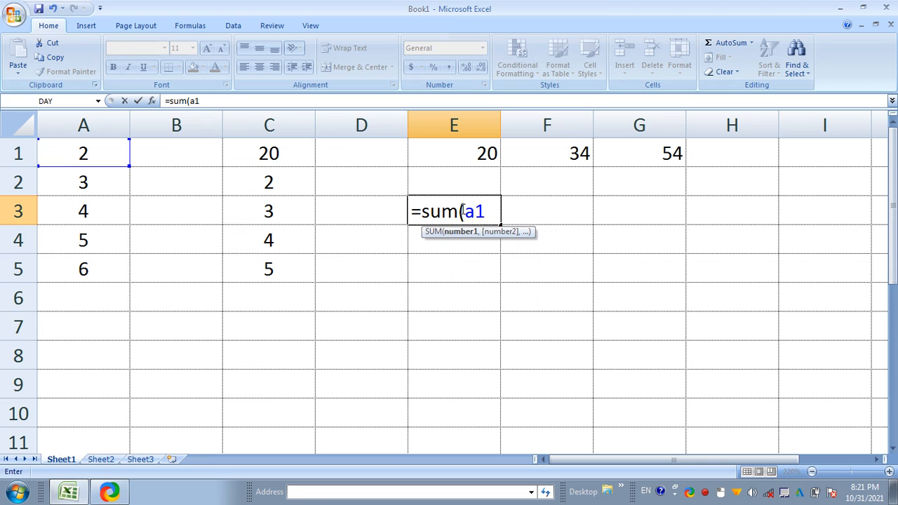
text(:a)
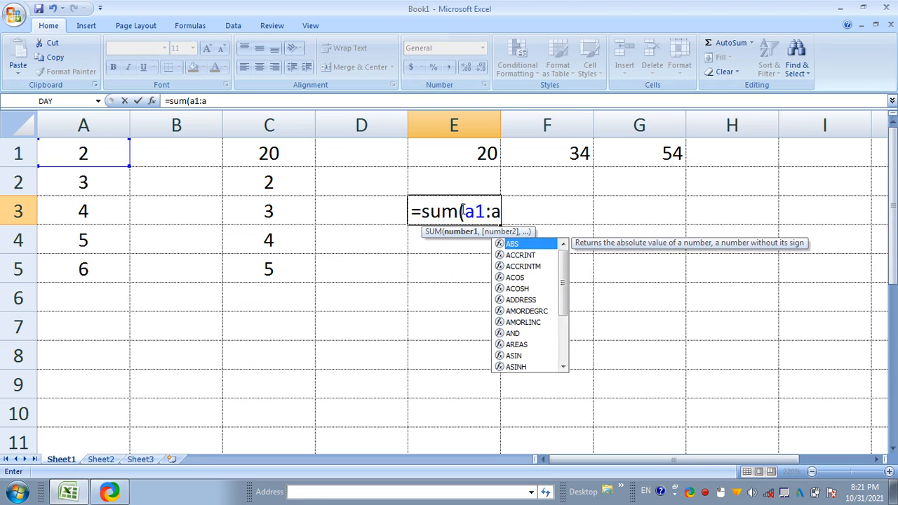
text(5,)
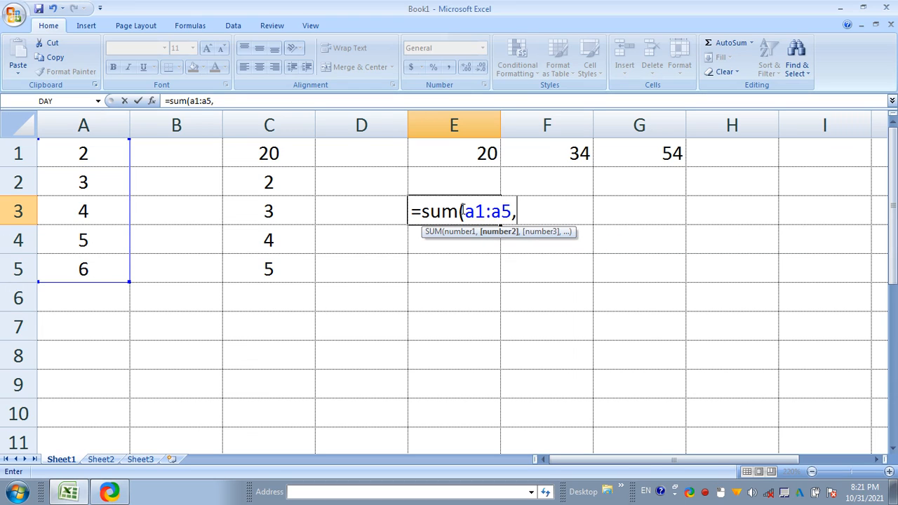
text(c1)
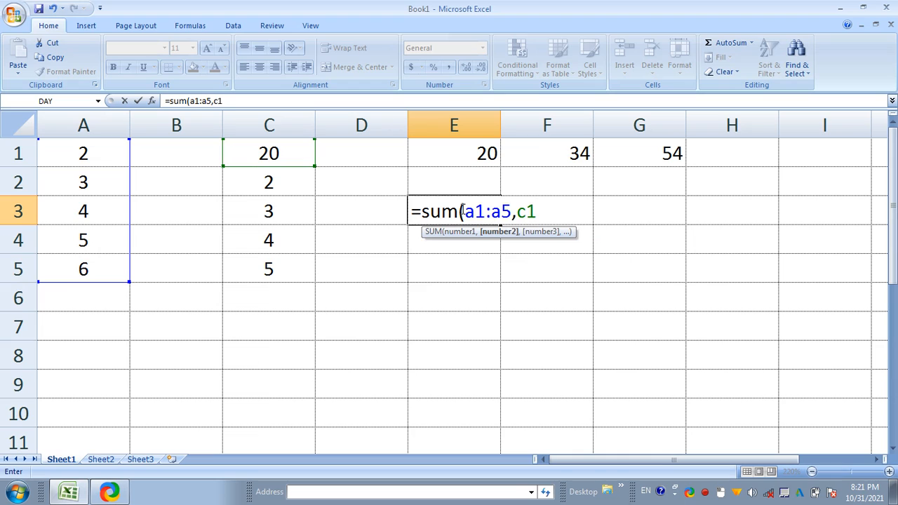
text(:c5))
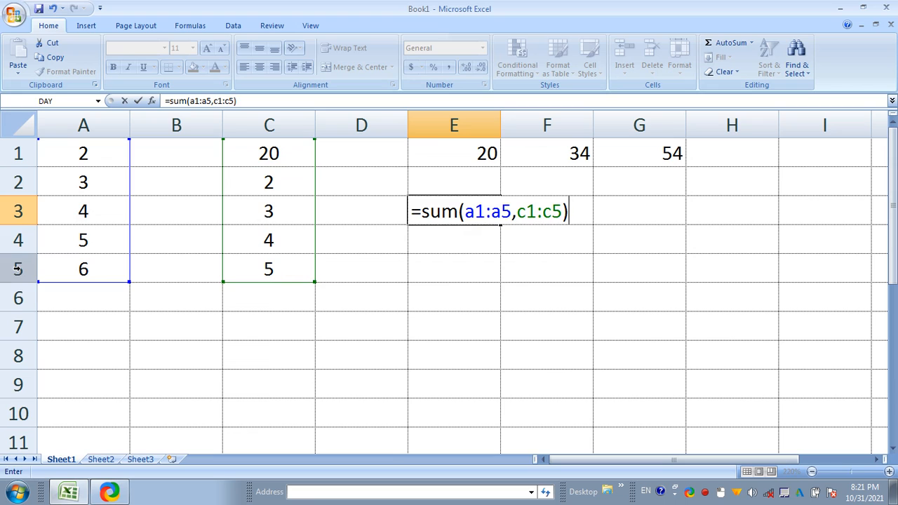
key(Return)
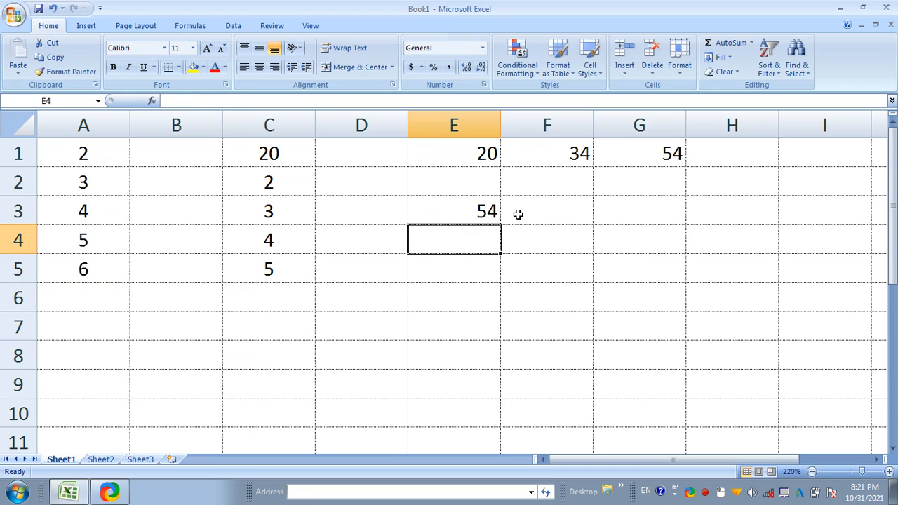
Compare cells E3 and G1, and highlight the two range arguments in E3's formula.
click(477, 215)
click(483, 159)
click(655, 147)
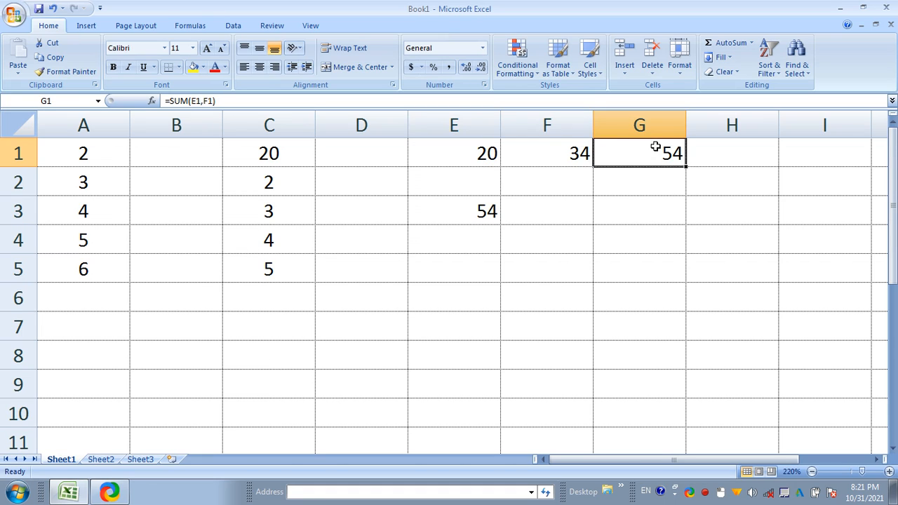
click(481, 211)
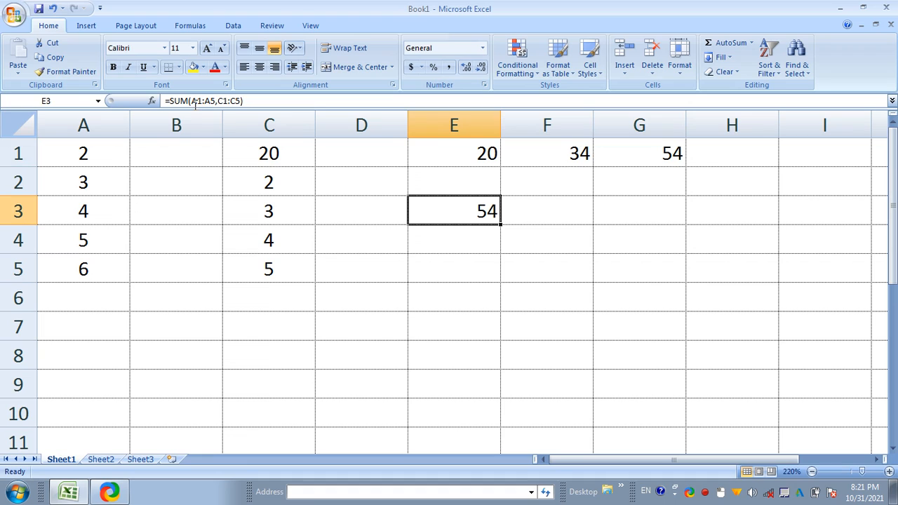
drag(192, 101, 250, 101)
click(219, 101)
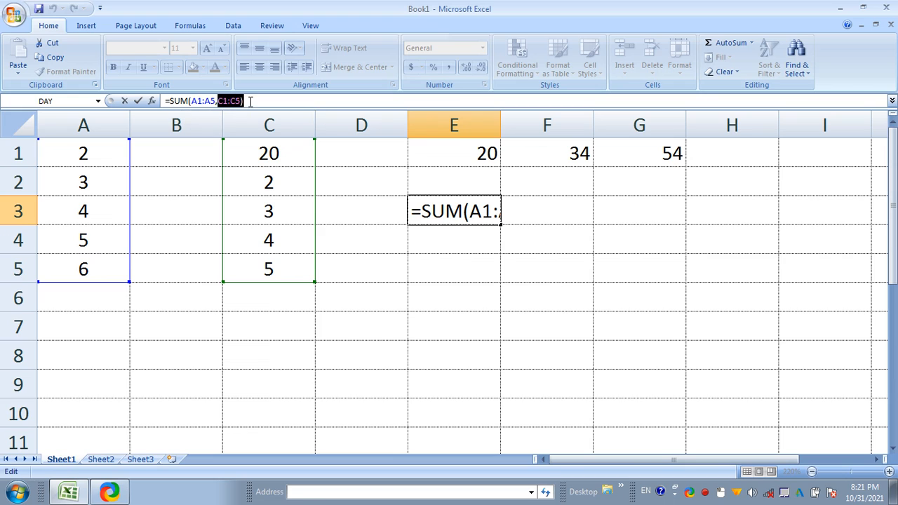
click(385, 244)
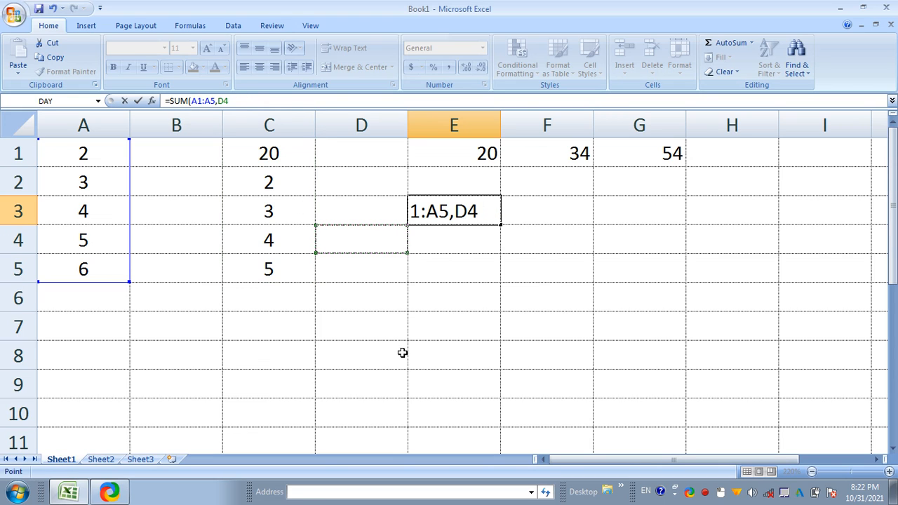
Replace the formula in cell E3 with =sum(100,A1:A5), combining a typed number with a cell range.
click(209, 104)
drag(230, 101, 95, 105)
key(BackSpace)
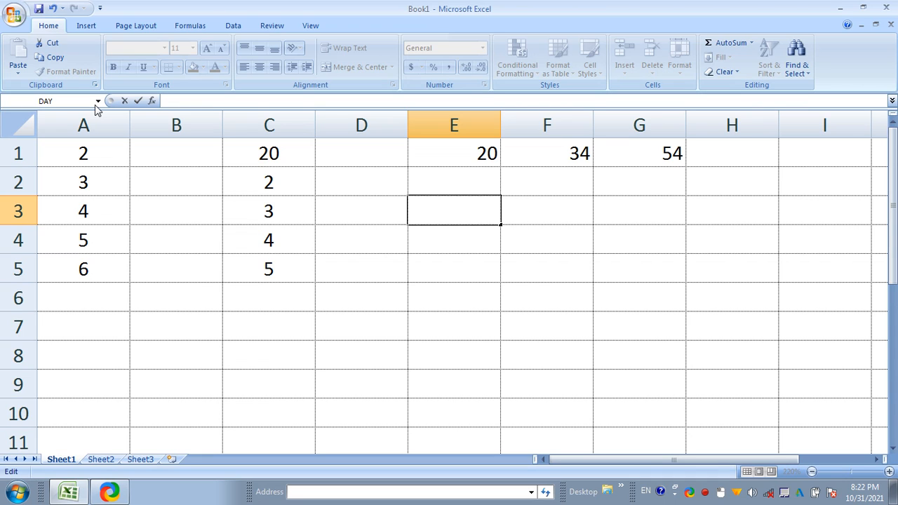
text(=s)
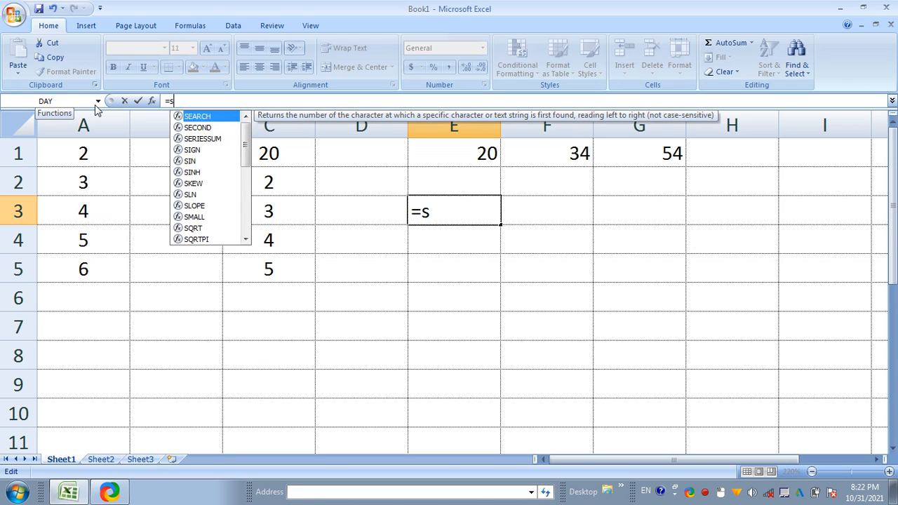
text(um()
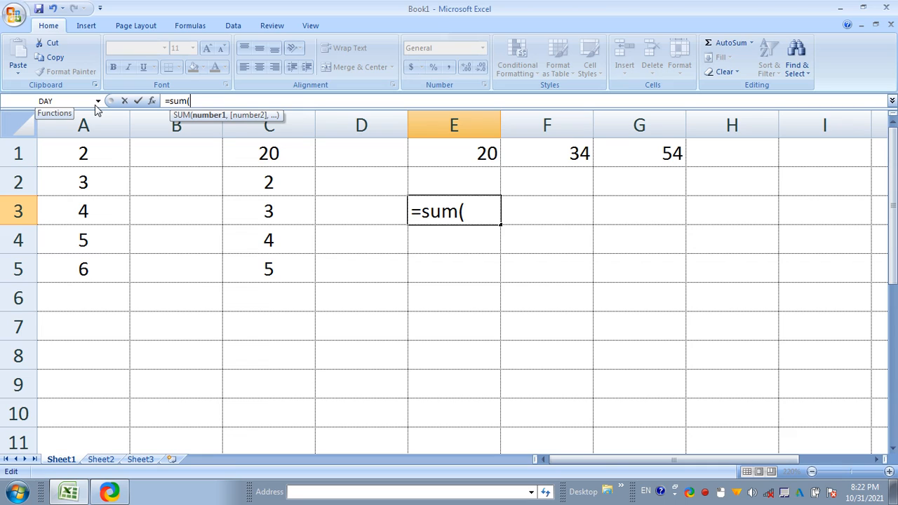
text(100,)
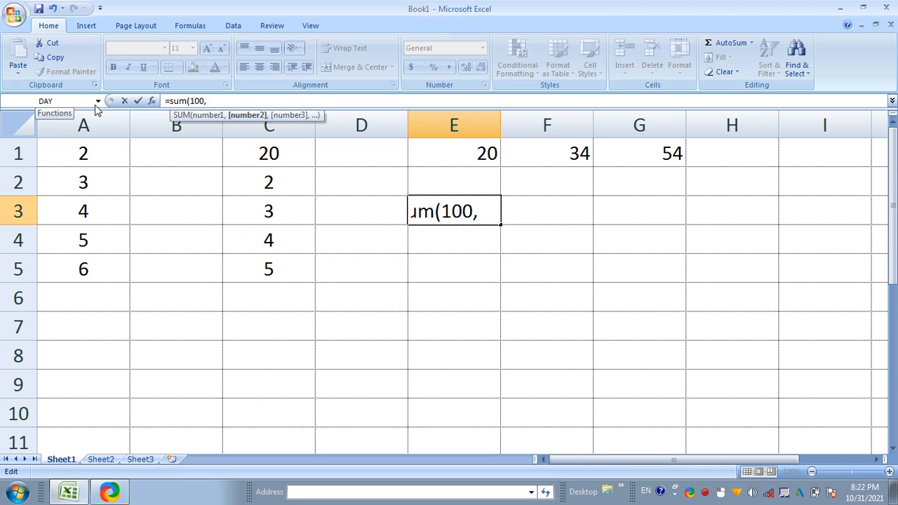
drag(60, 151, 92, 273)
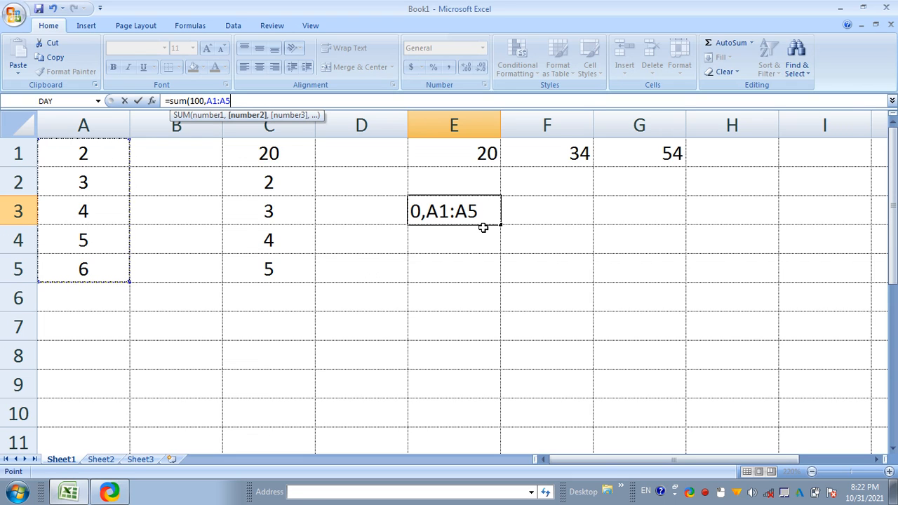
text())
key(Return)
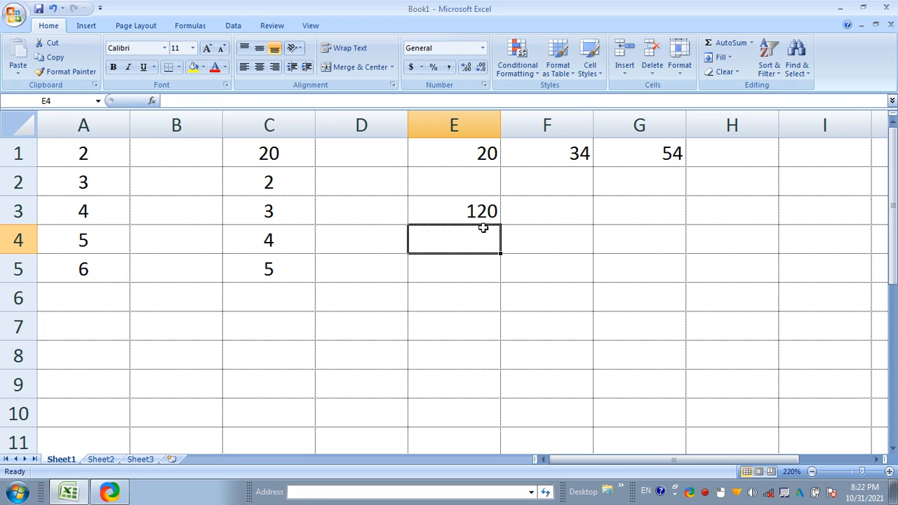
Examine the formula in cell E3, highlighting its typed number argument 100, and leave the formula as it is.
click(481, 211)
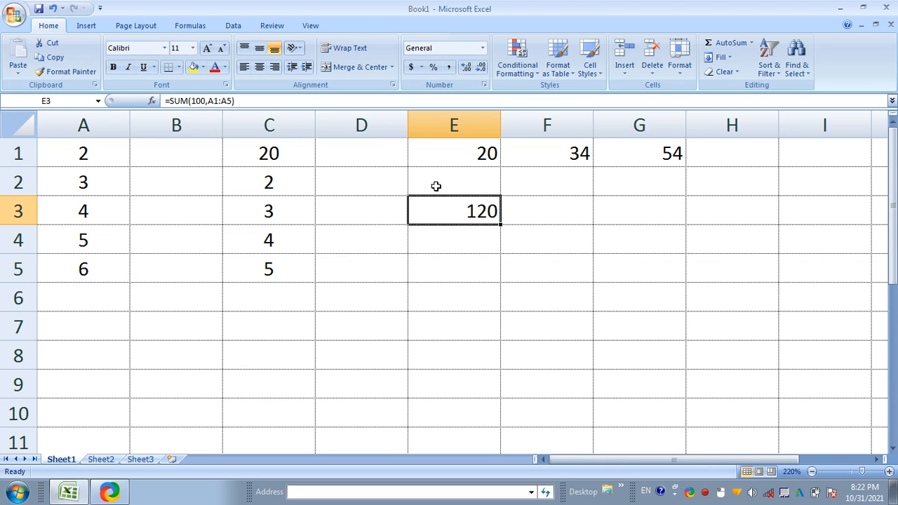
click(206, 100)
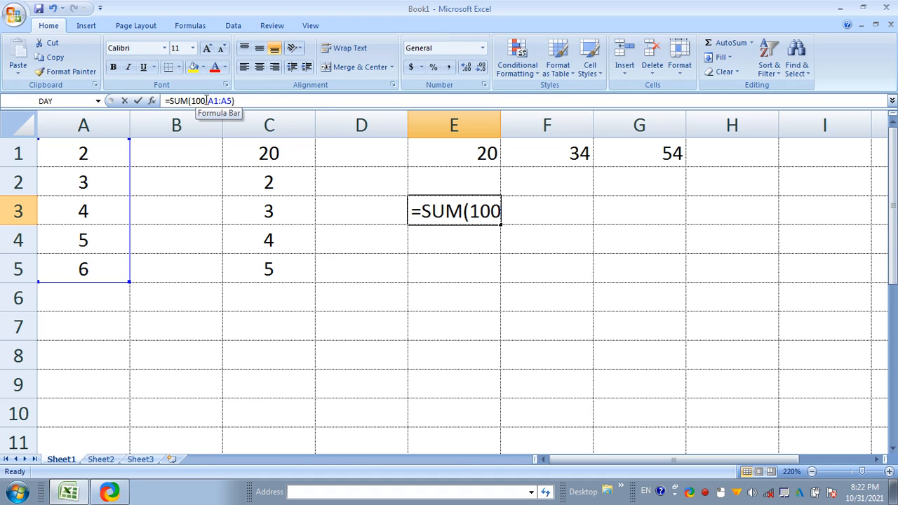
double_click(201, 101)
click(243, 101)
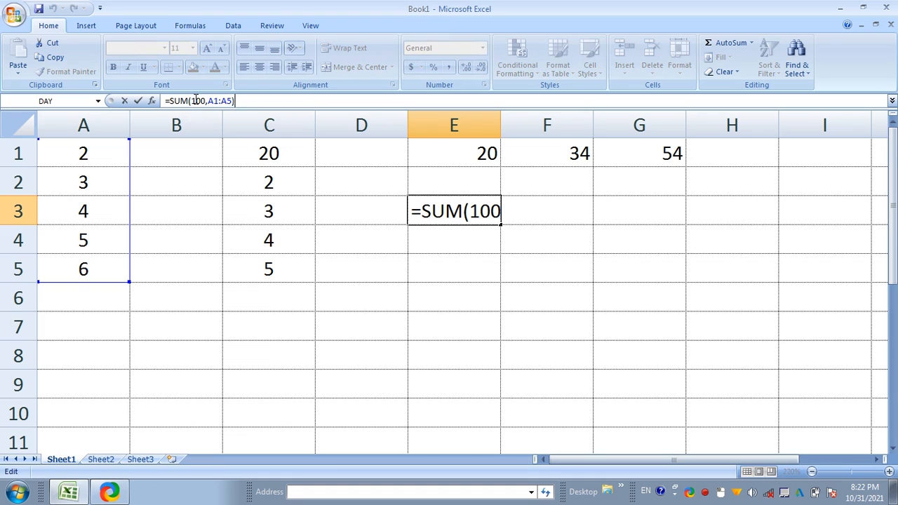
key(Return)
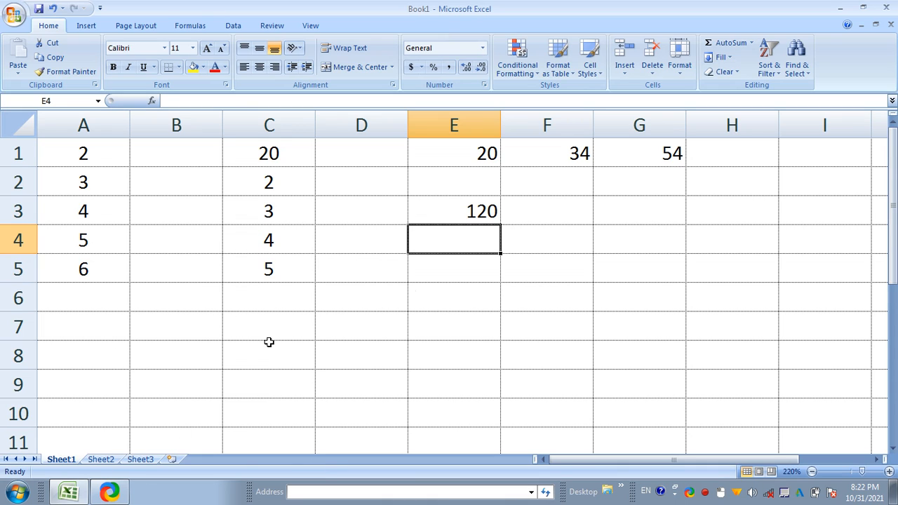
Enter the logical values True in cell D6 and False in cell E6.
click(383, 292)
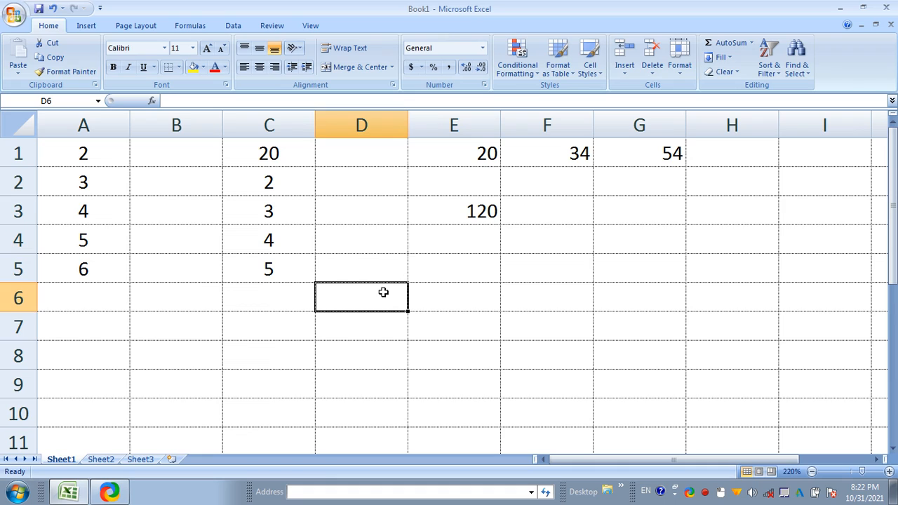
text(True)
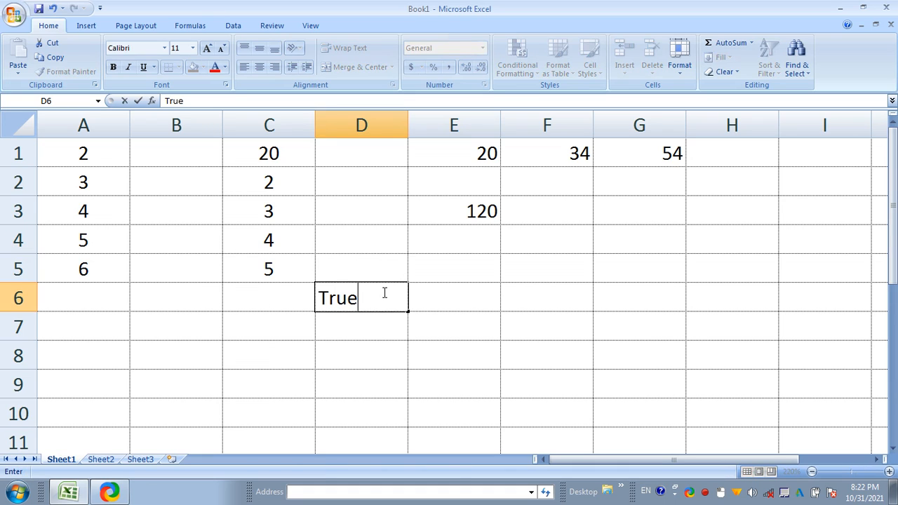
key(Return)
click(474, 295)
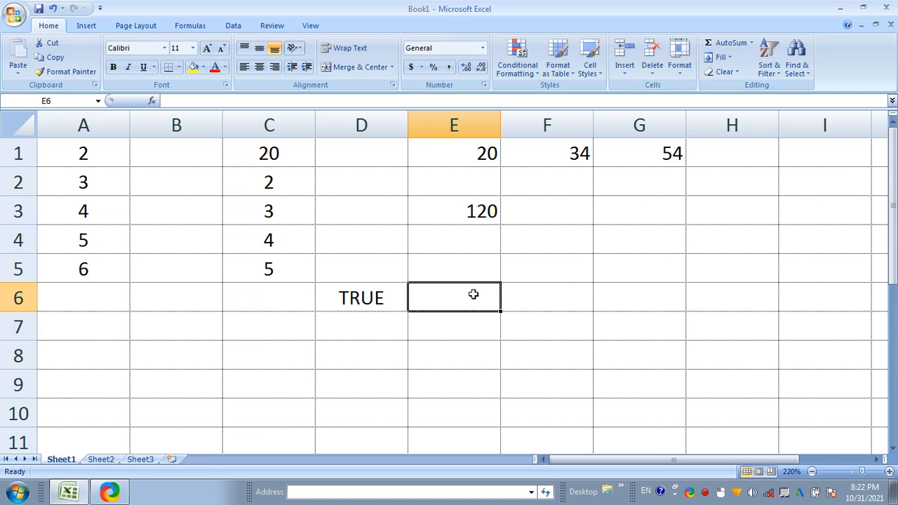
text(False)
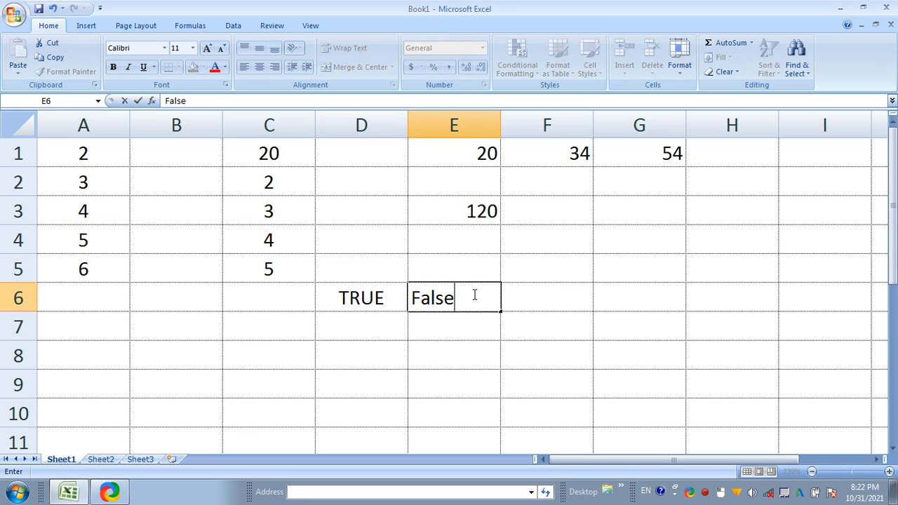
key(Return)
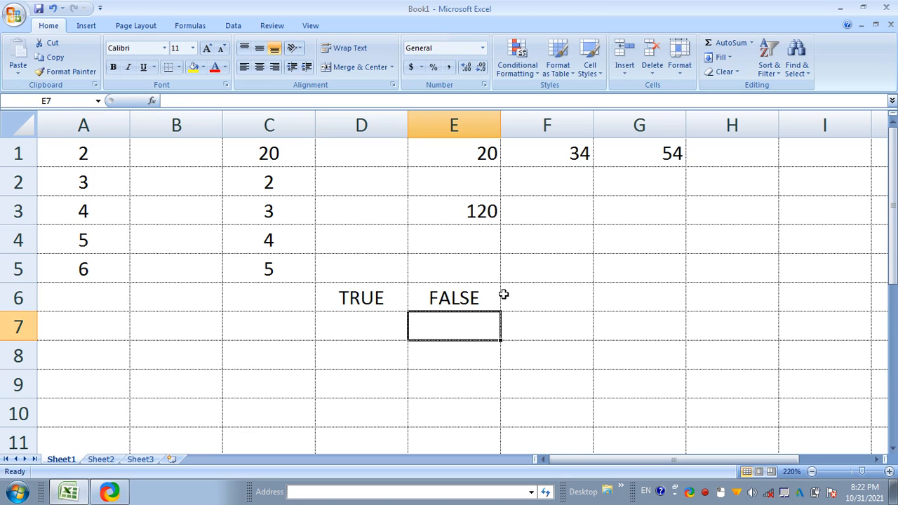
click(465, 300)
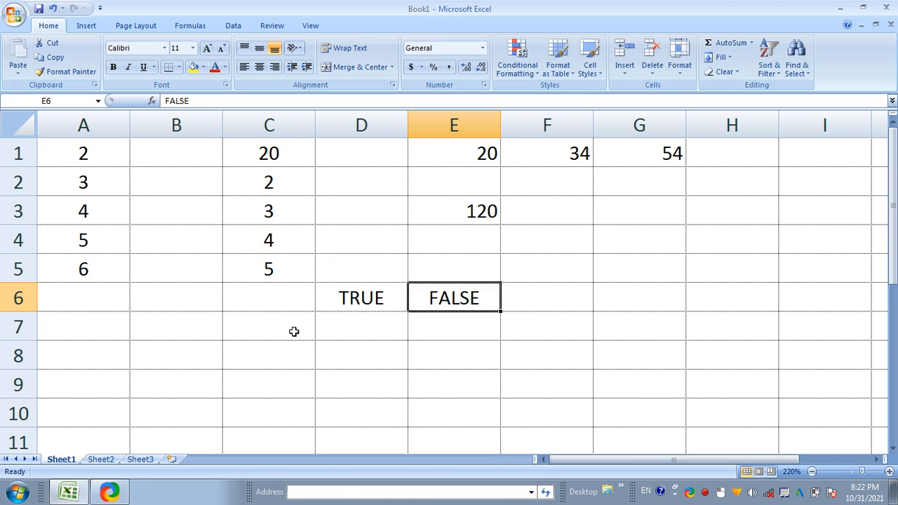
Enter the formula =sum(true,true) in cell F4 and reselect the cell to check it.
click(549, 239)
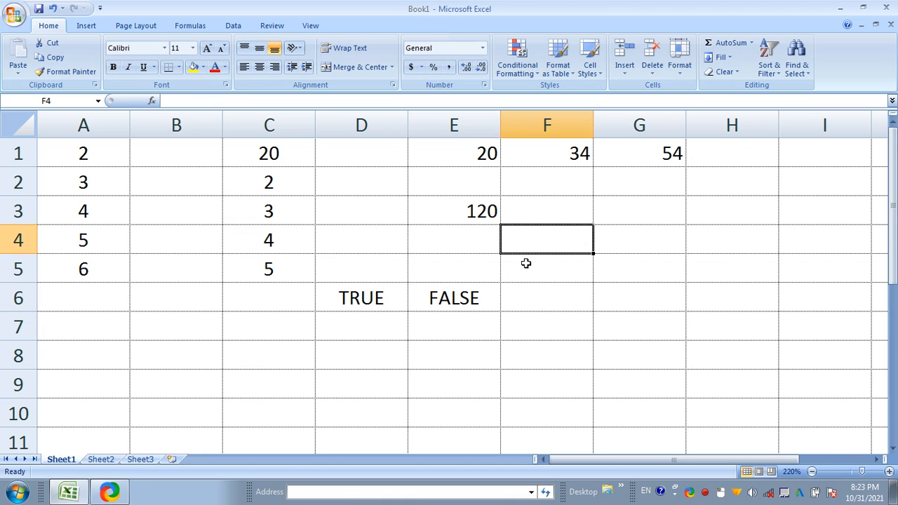
text(=s)
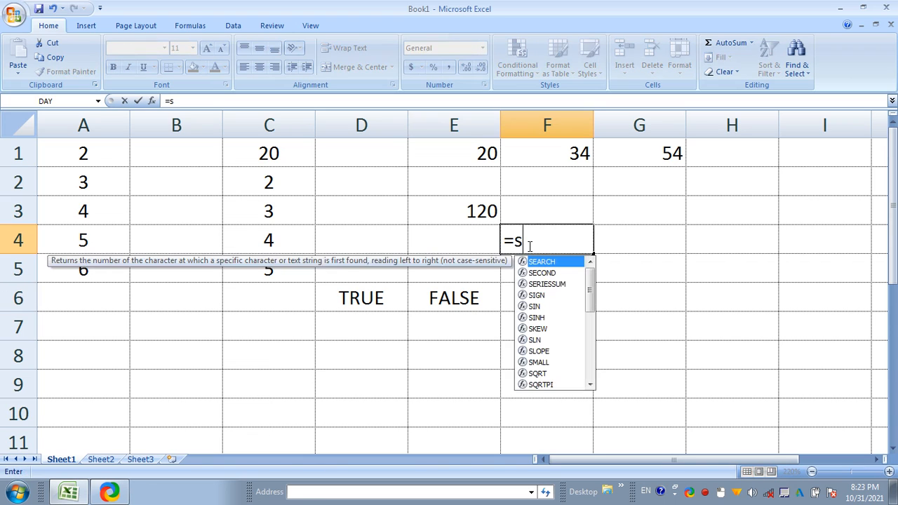
text(um()
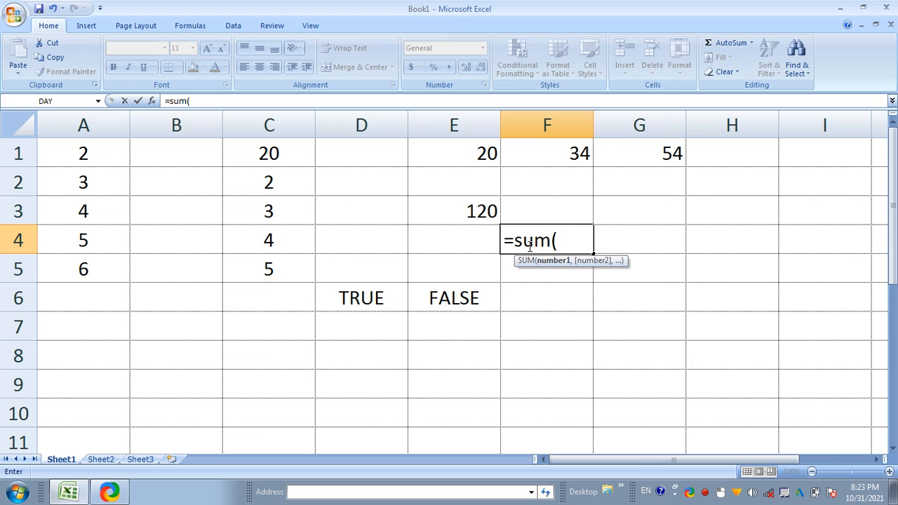
text(true)
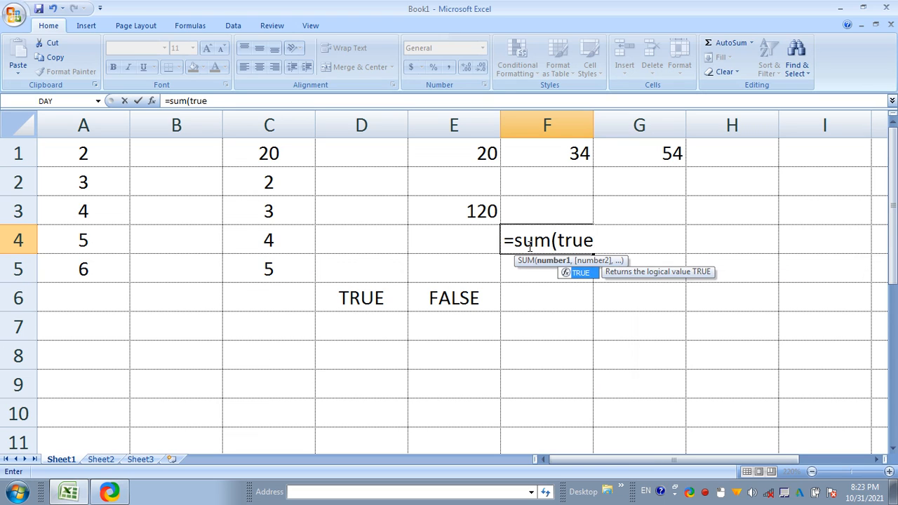
text(,true))
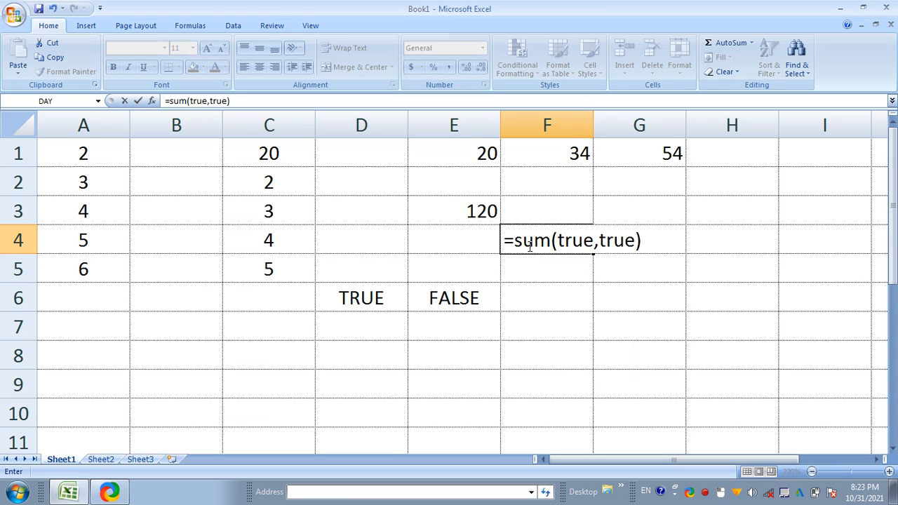
key(Return)
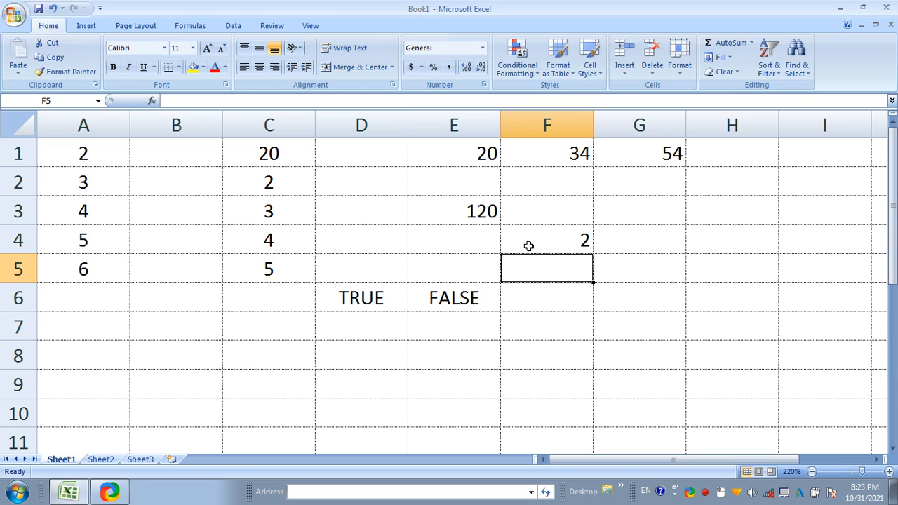
click(528, 246)
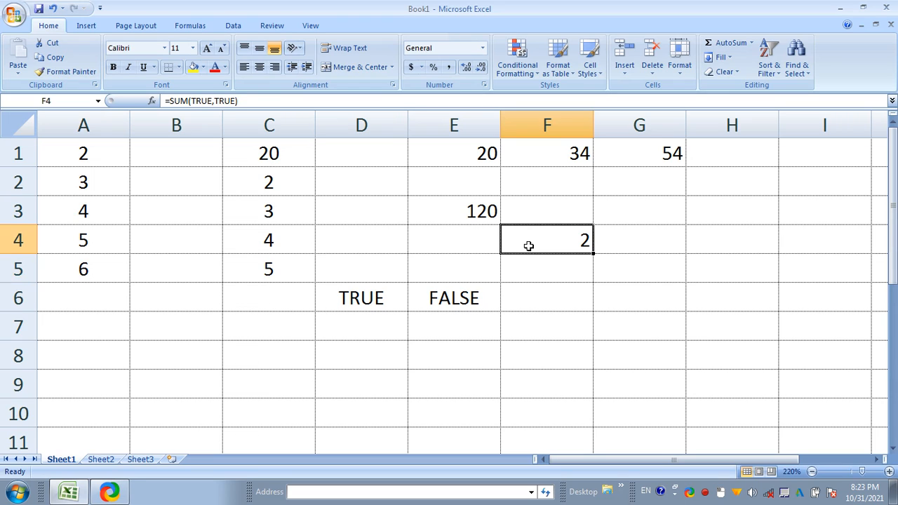
Enter 1 in D7 below TRUE and 0 in E7 below FALSE, and reselect D6 and F4 to relate them.
click(362, 332)
text(1)
click(444, 326)
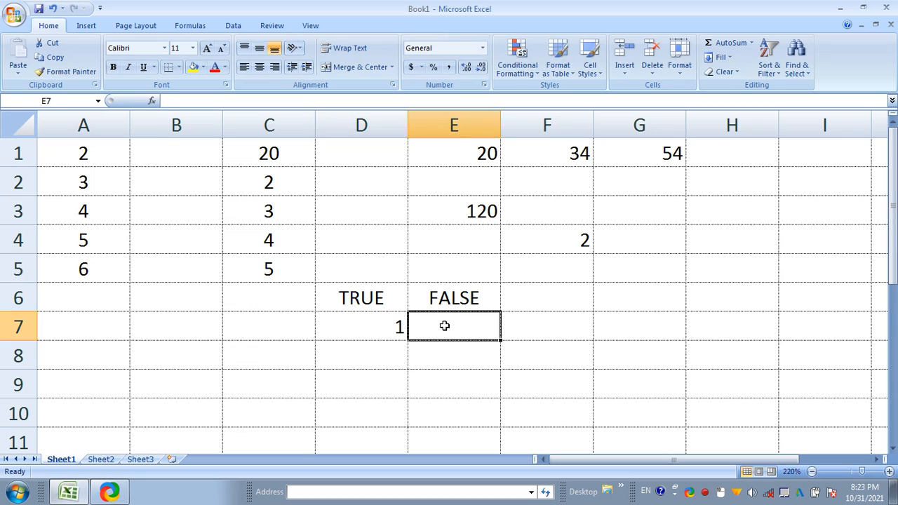
text(0)
click(557, 335)
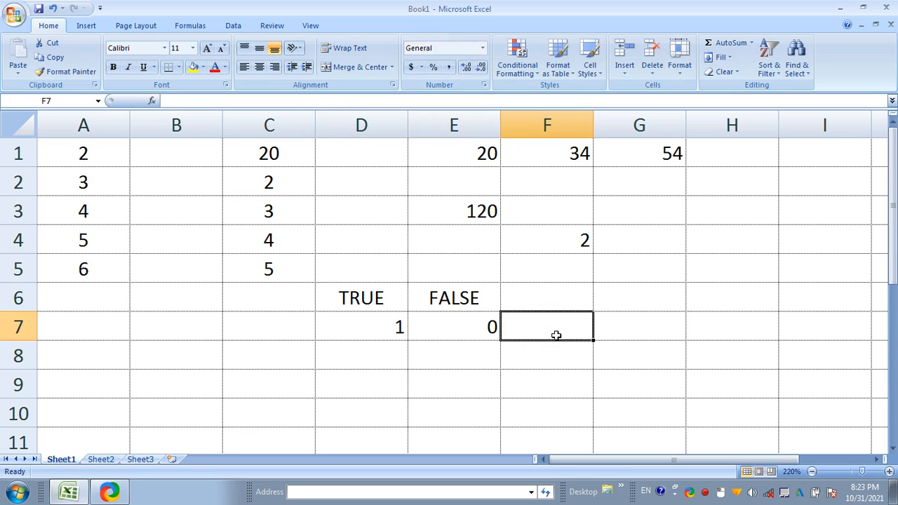
click(379, 298)
click(540, 237)
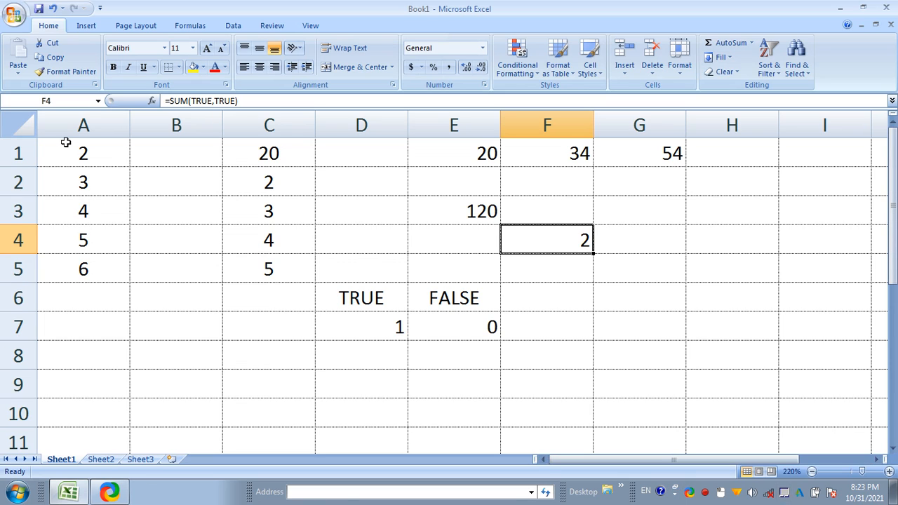
Clear the contents of range A1:G8 on Sheet1 and enter 2 in cell A1.
drag(61, 152, 679, 341)
key(Delete)
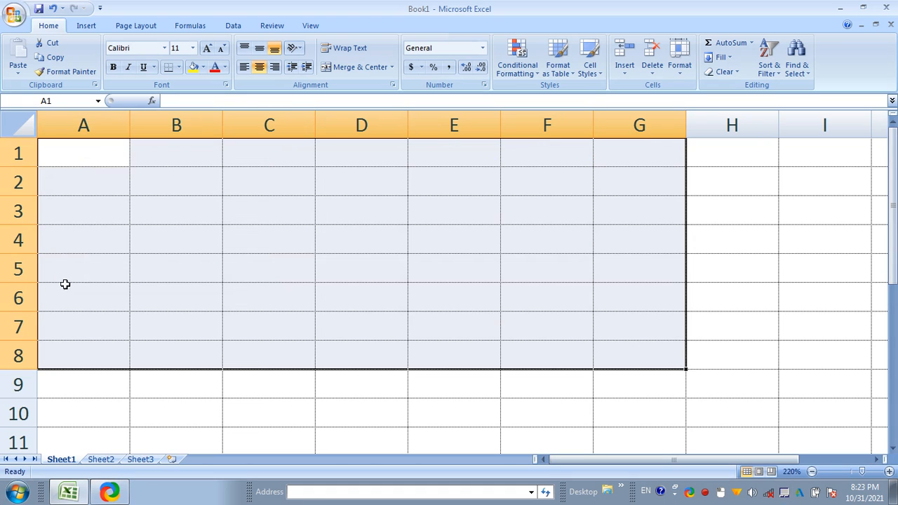
click(82, 152)
text(2)
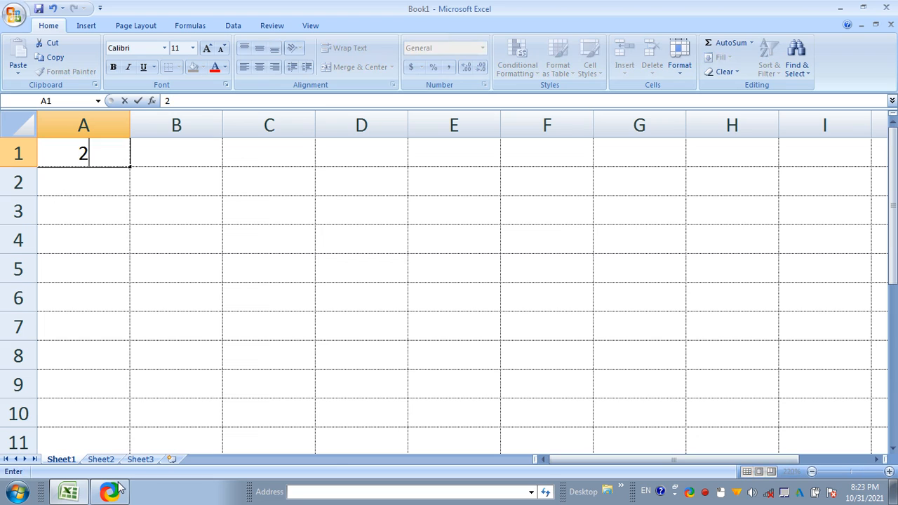
Enter 2 in cell A1 of Sheet2.
click(102, 459)
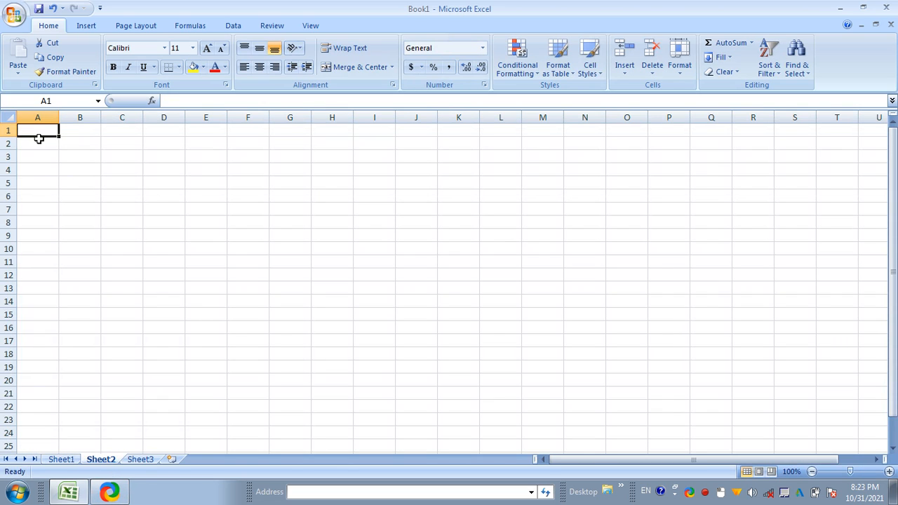
ctrl+scroll(209, 285, up, 4)
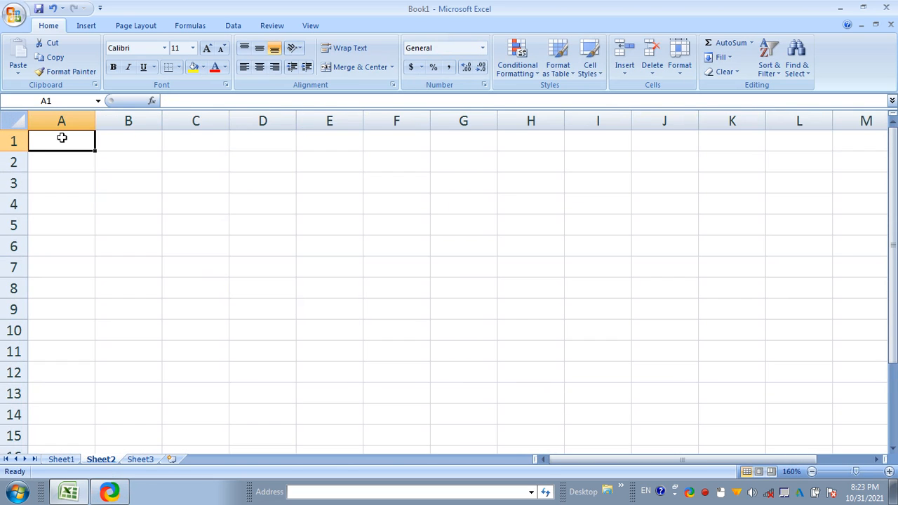
text(2)
click(202, 296)
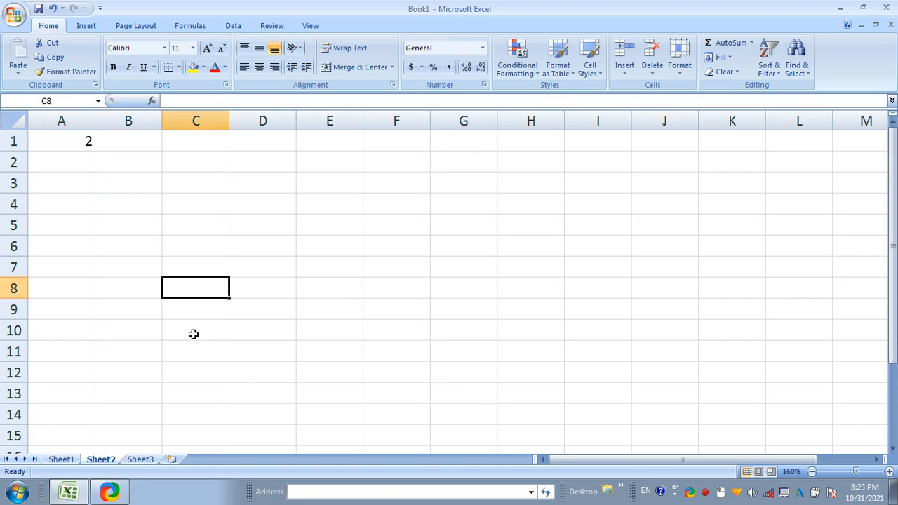
Start a formula in cell A1 of Sheet3 that references cell A1 of Sheet1, and copy the reference text Sheet1!A1.
click(147, 462)
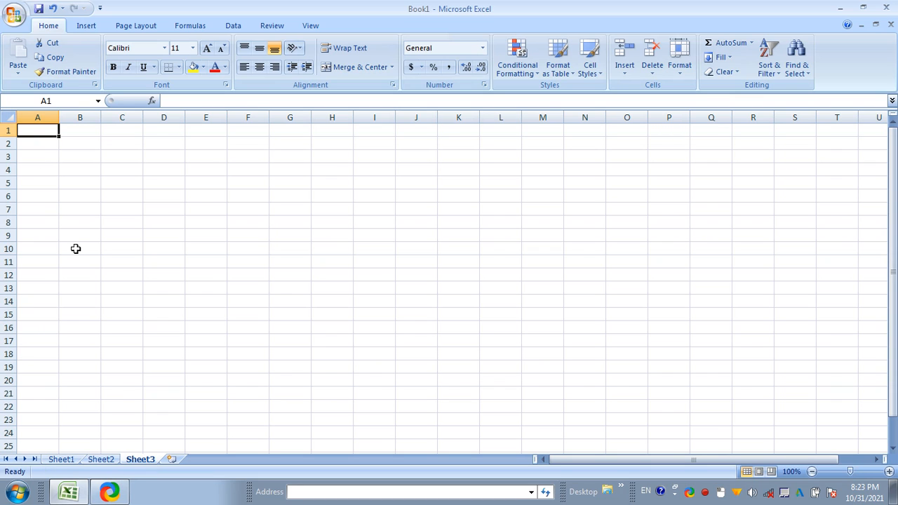
scroll(77, 251, up, 5)
scroll(78, 252, up, 6)
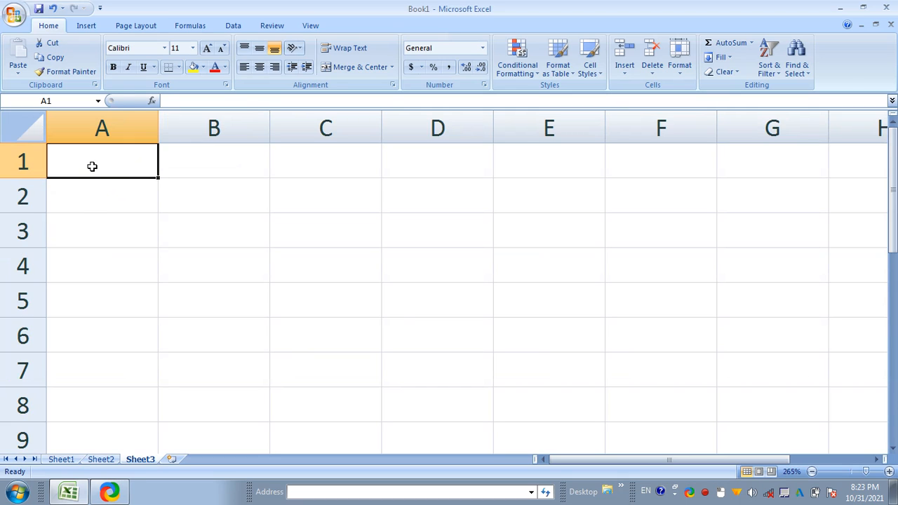
text(=)
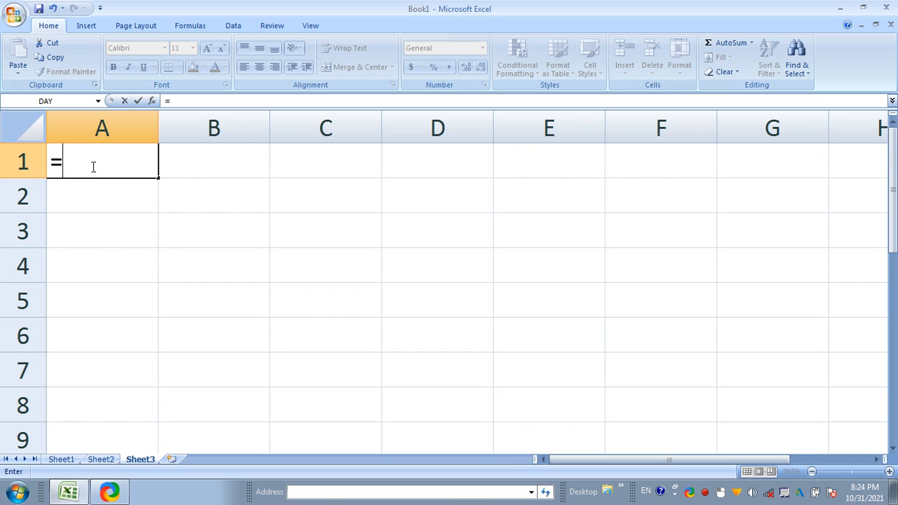
click(61, 460)
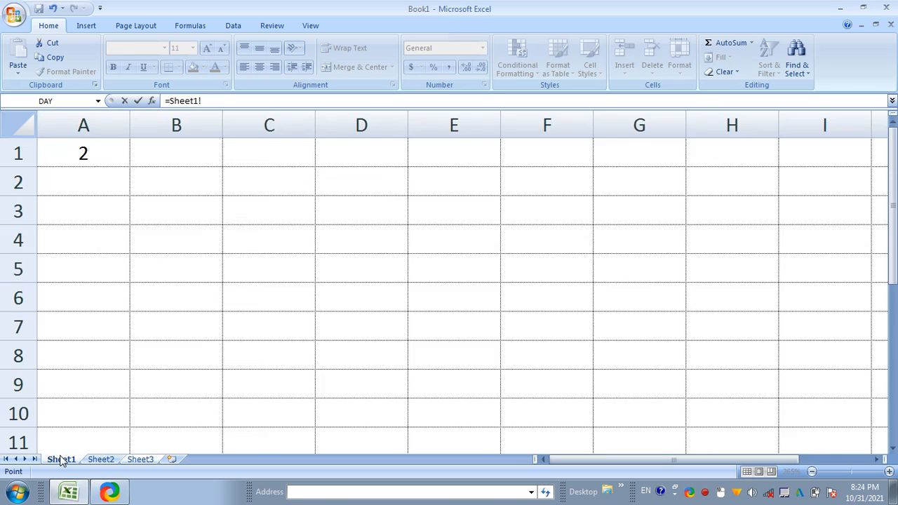
click(70, 156)
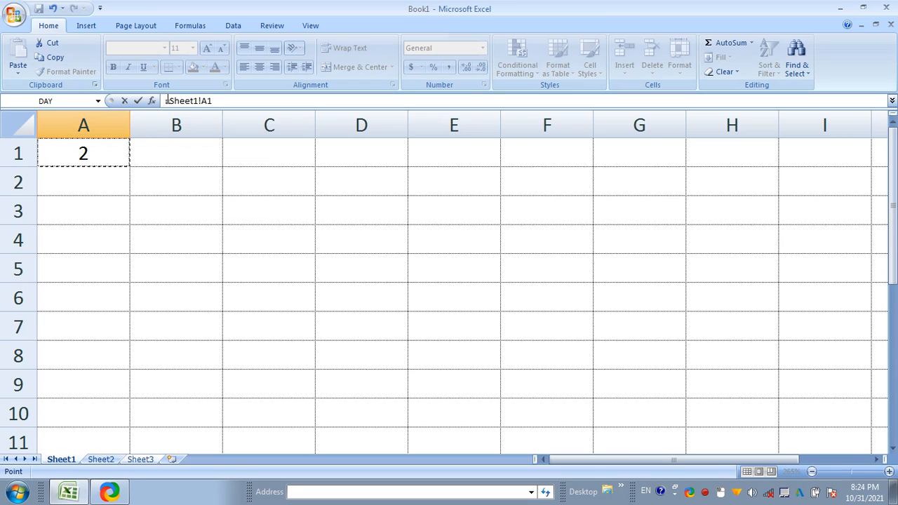
drag(167, 100, 226, 99)
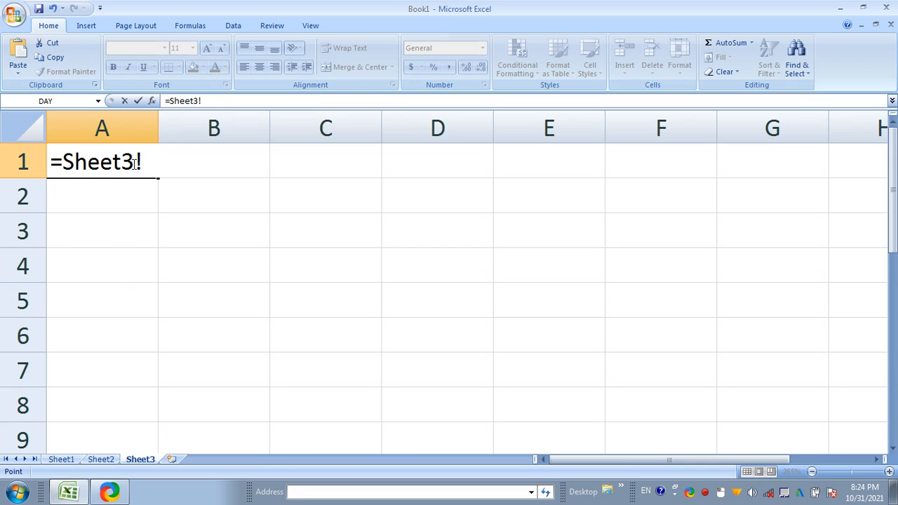
Complete the formula in cell A1 of Sheet3 as =Sheet1!A1+Sheet2!A1, reusing the copied reference for both terms.
click(134, 163)
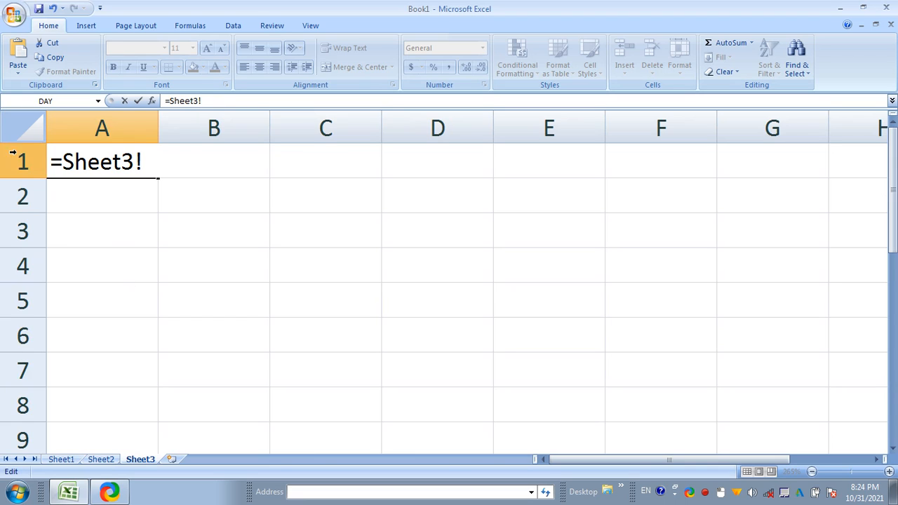
drag(63, 162, 166, 163)
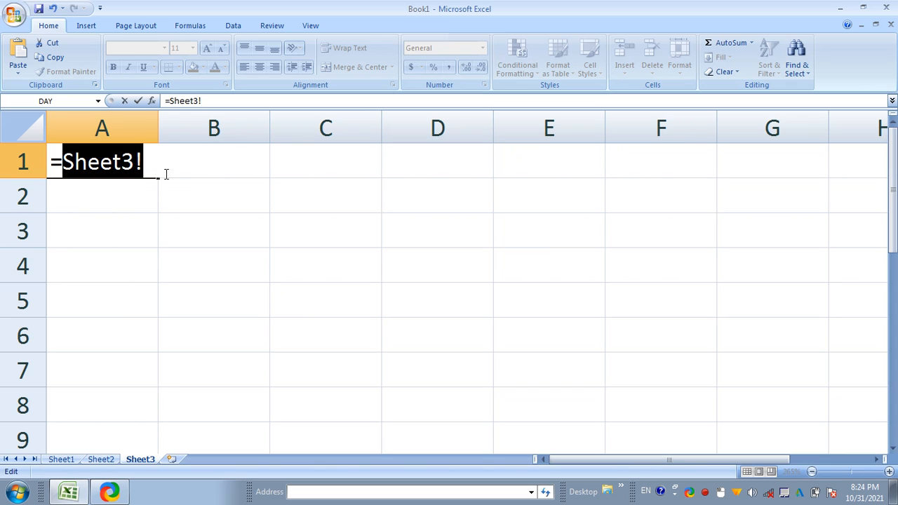
text(Sheet1!A1)
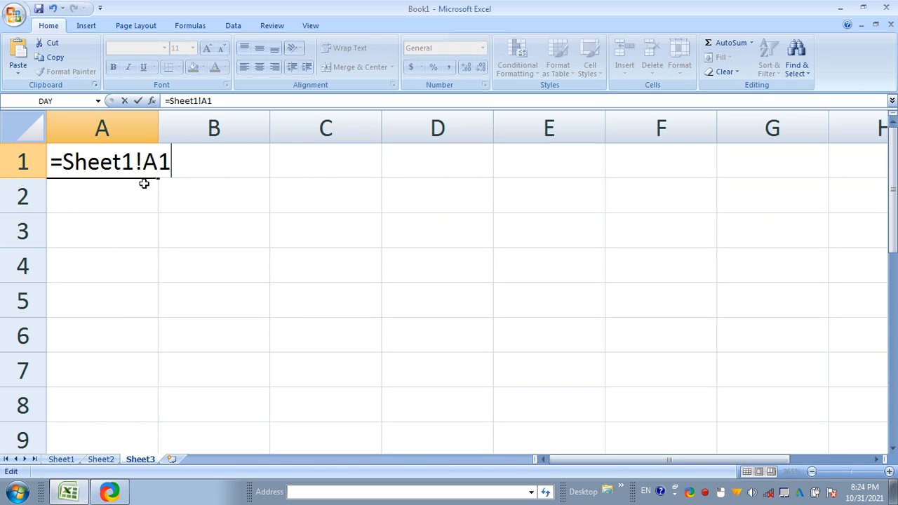
text(+)
key(ctrl+v)
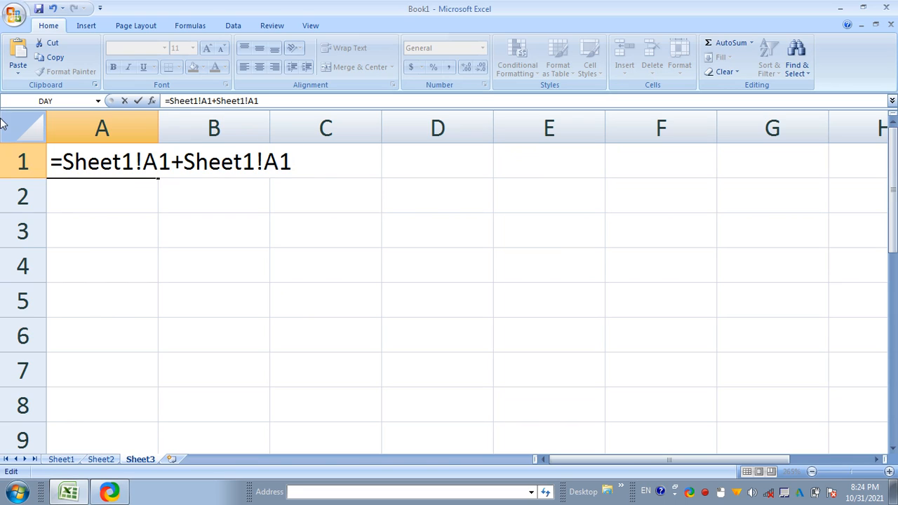
click(257, 163)
key(BackSpace)
text(2)
key(Return)
Check cell A1 on Sheet1, and set cell A1 of Sheet2 to 10.
click(60, 460)
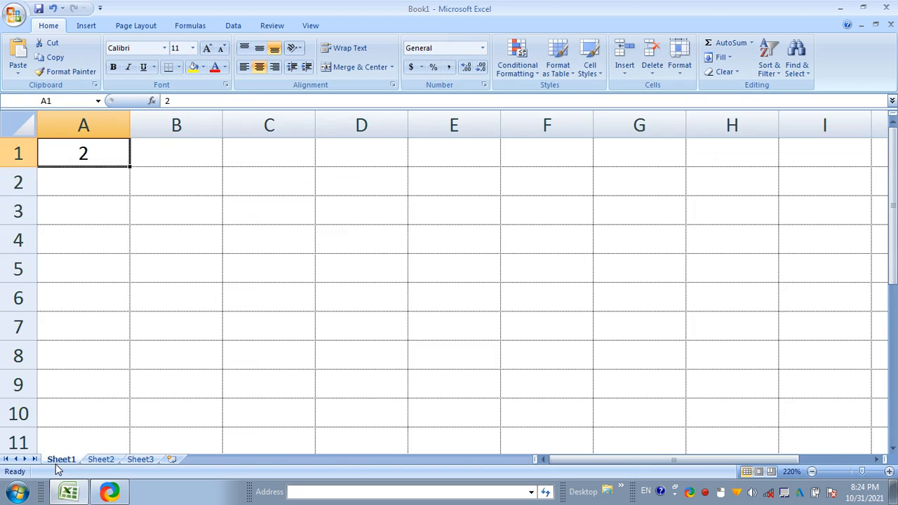
click(98, 460)
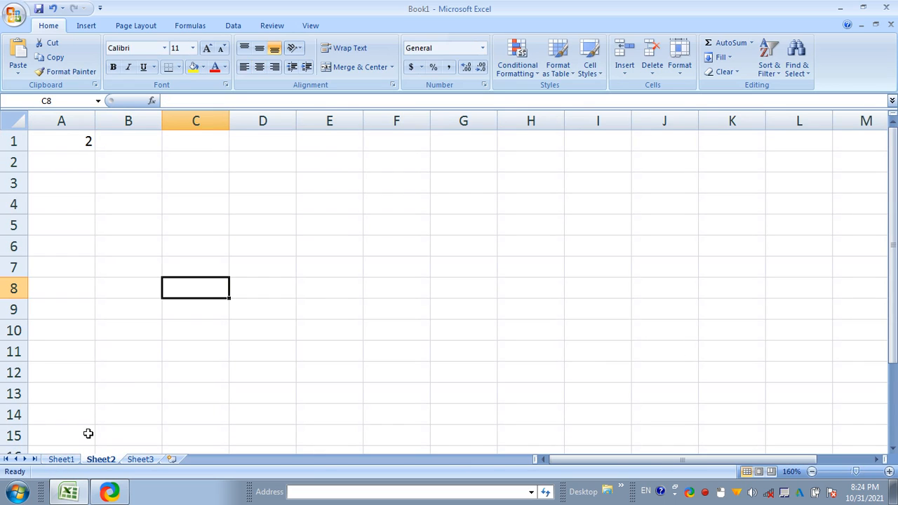
scroll(88, 389, up, 6)
click(97, 171)
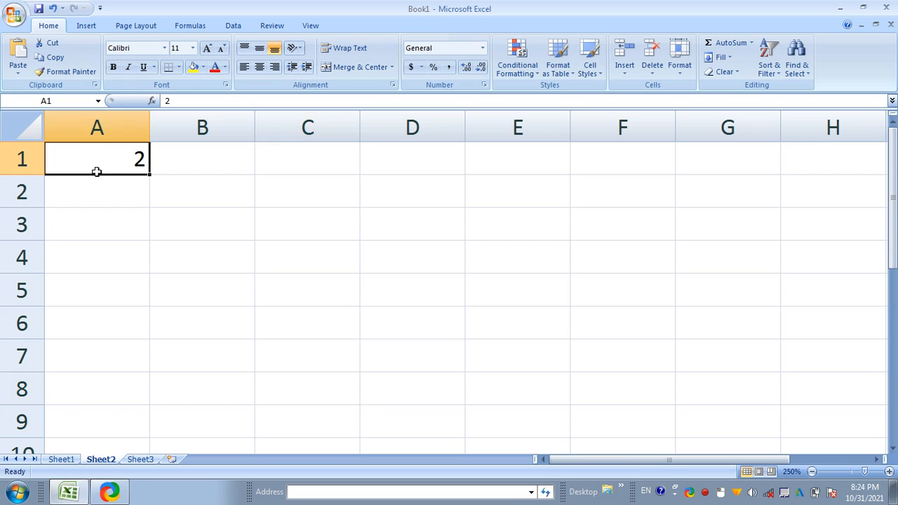
text(10)
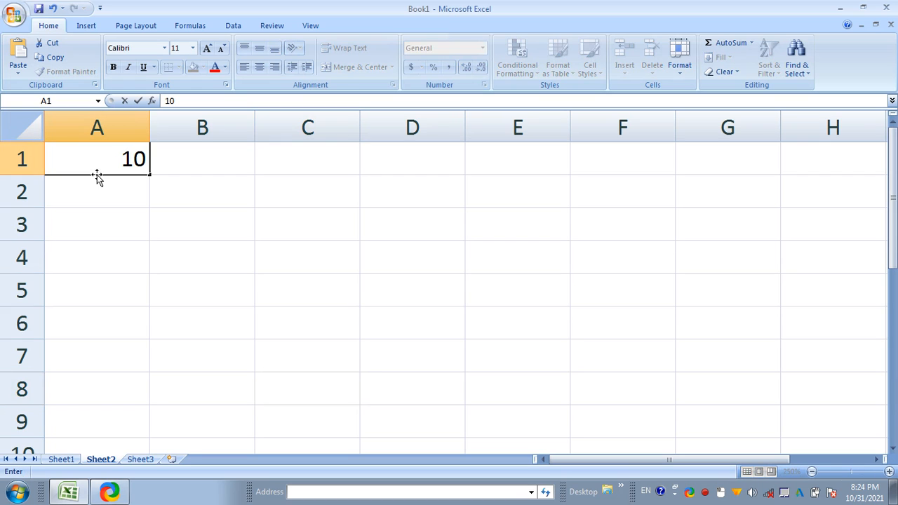
key(Return)
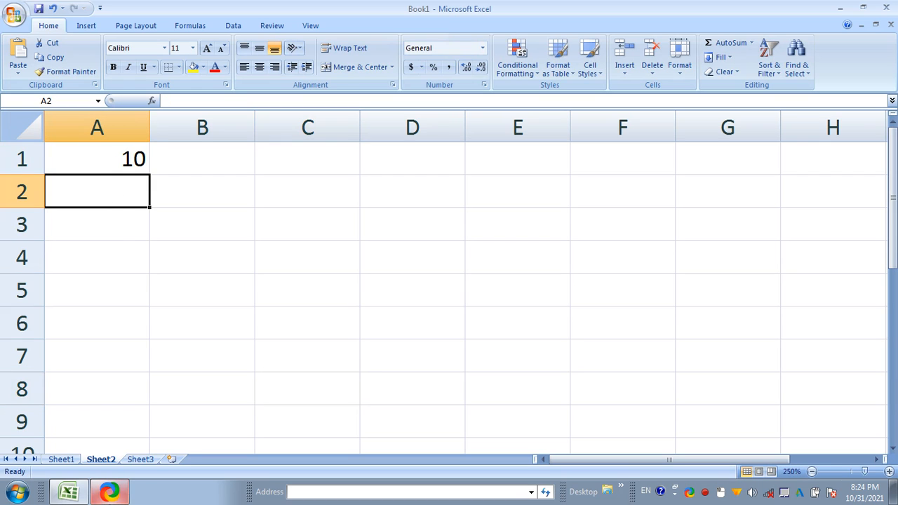
Inspect the updated result in cell A1 of Sheet3 and highlight the cross-sheet references in its formula.
click(142, 461)
click(137, 253)
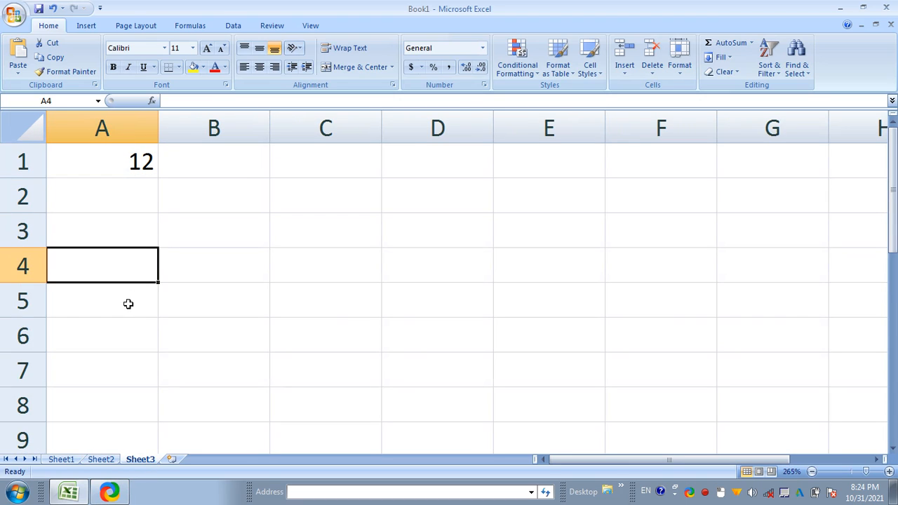
click(128, 169)
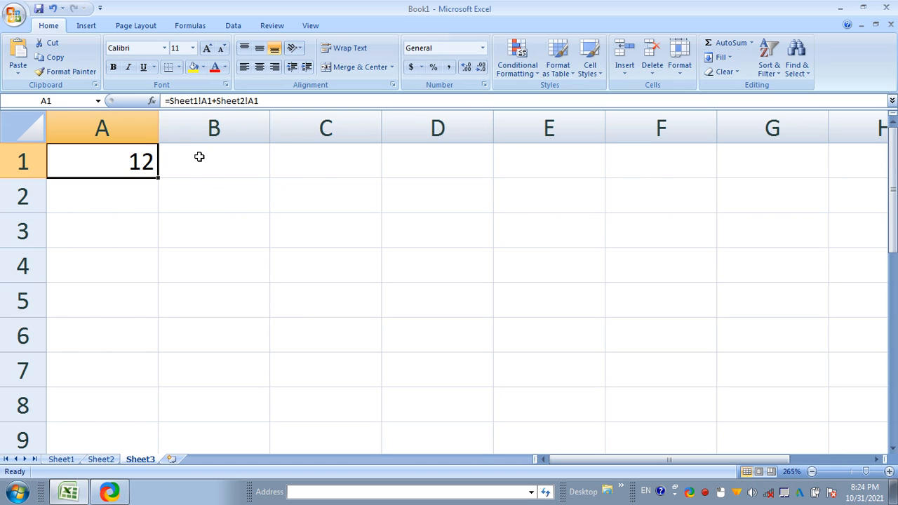
click(170, 101)
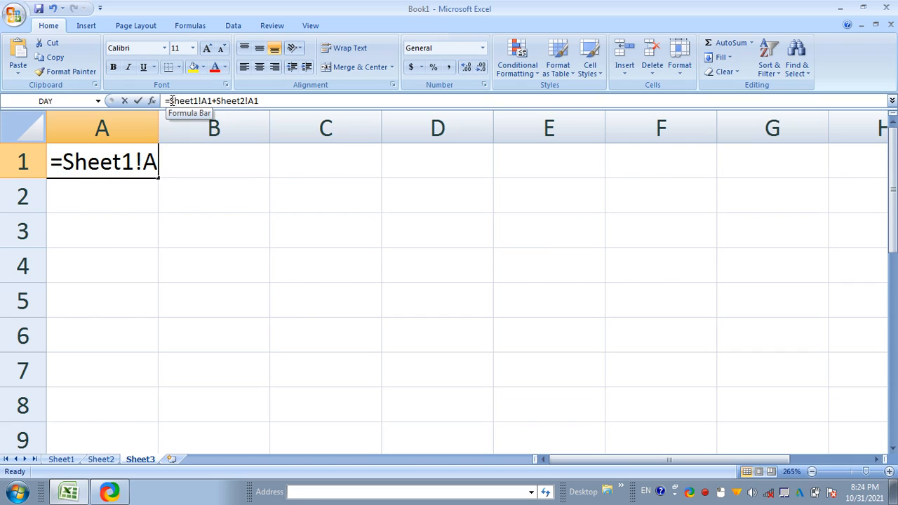
shift+click(258, 100)
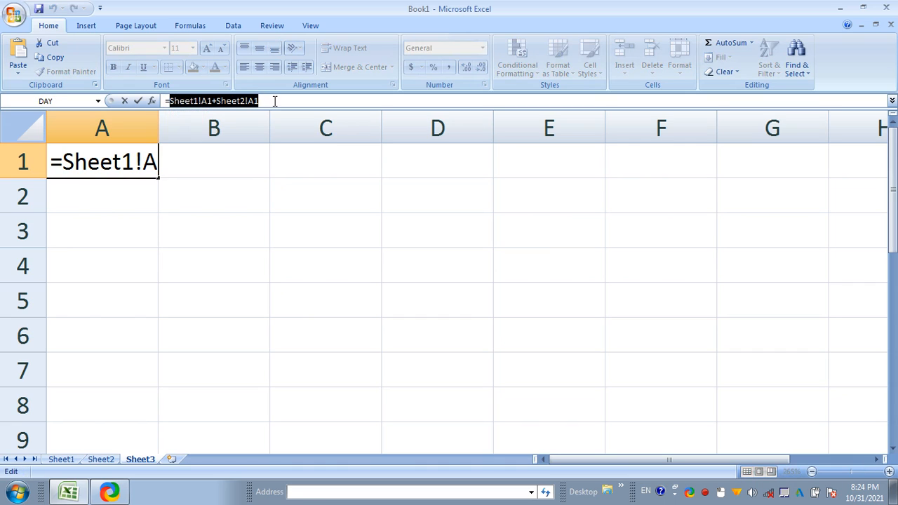
click(311, 102)
key(Return)
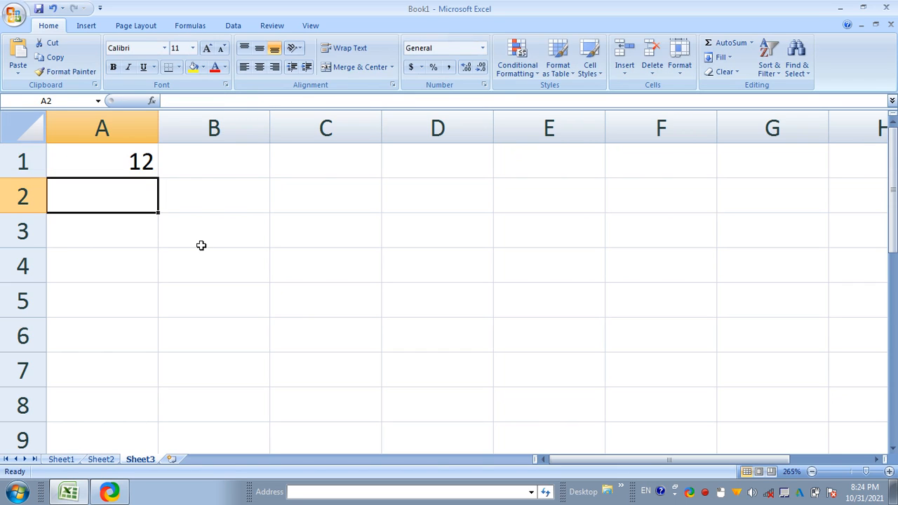
Enter the formula =SUM(Sheet1!A1,Sheet2!A1) in cell B2 of Sheet3.
click(195, 197)
text(=)
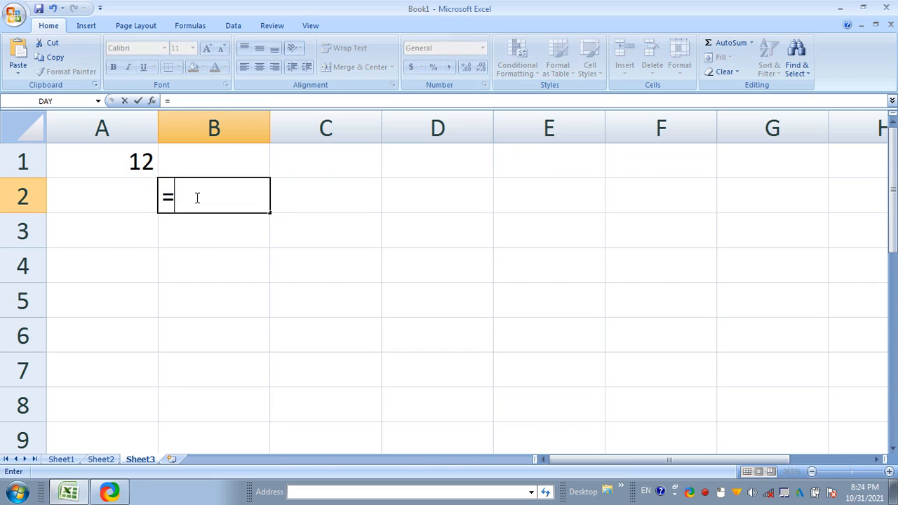
text(sum)
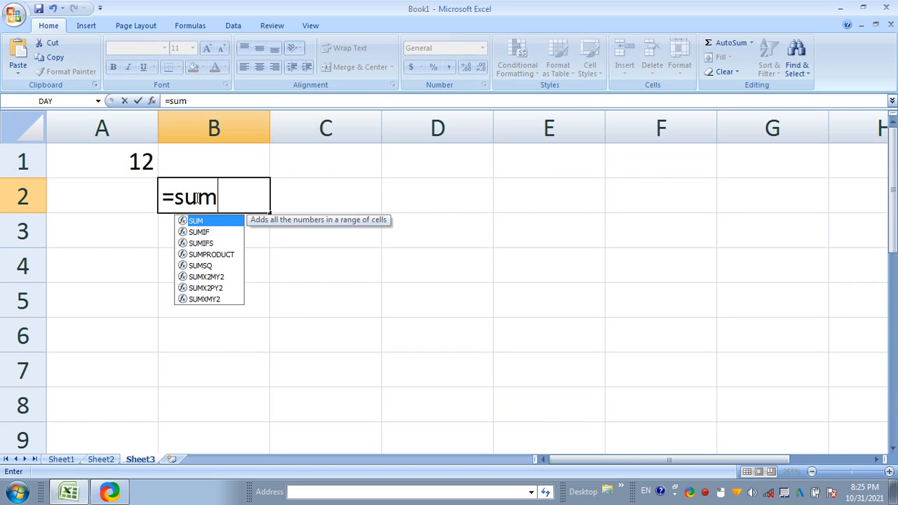
text((Sheet1!A1)
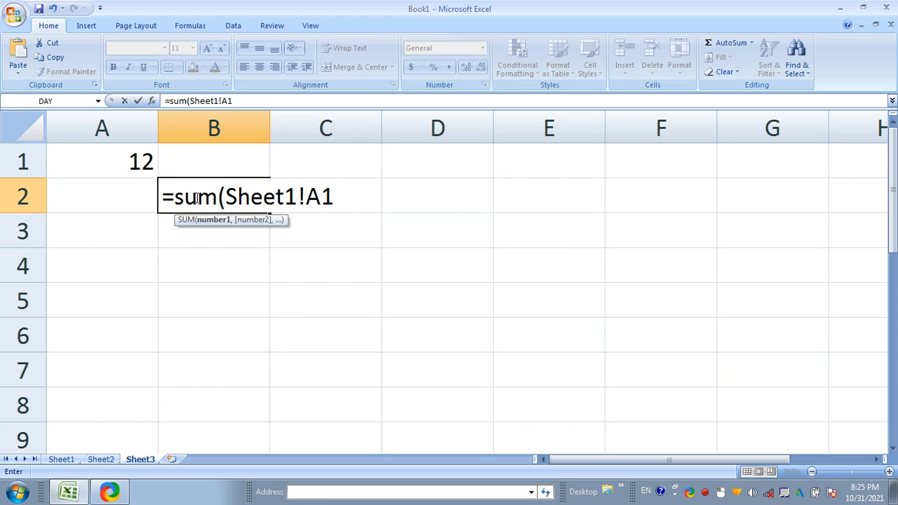
click(300, 200)
click(347, 199)
text(,Sheet1!A1)
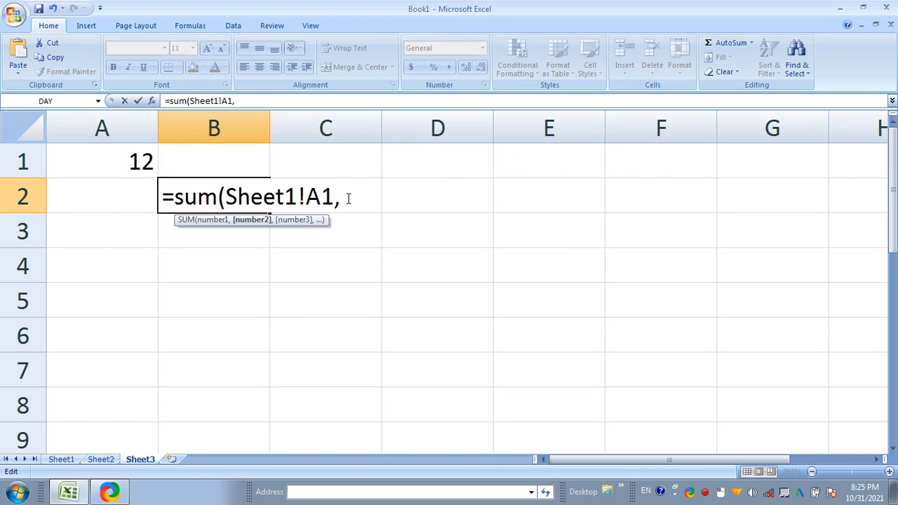
click(408, 204)
key(BackSpace)
text(2)
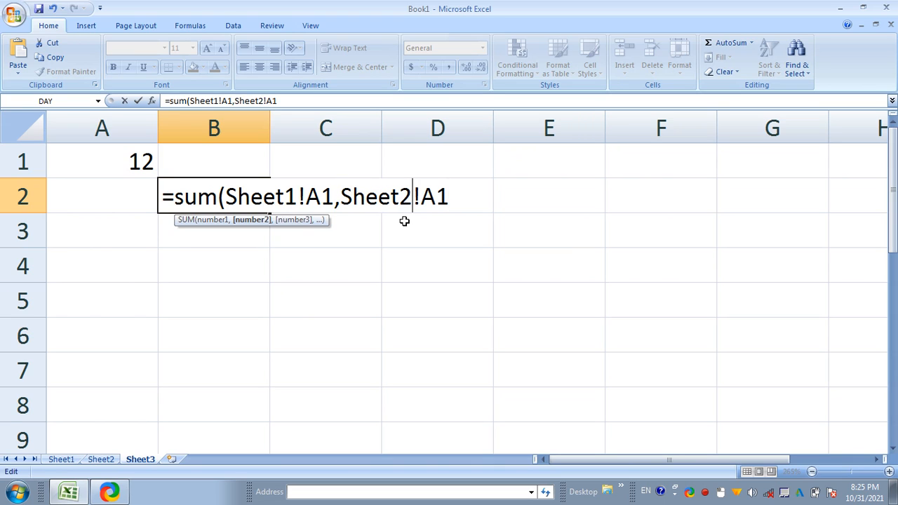
click(451, 191)
text())
key(Return)
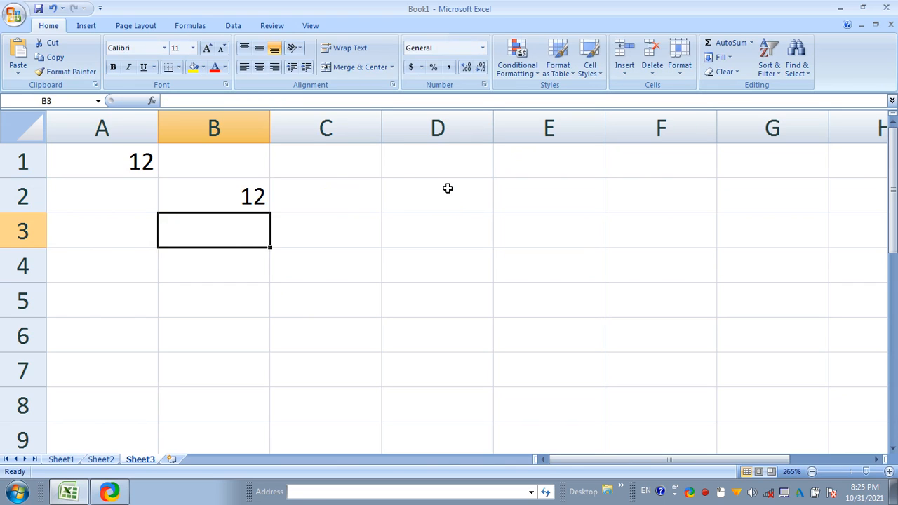
Review the SUM formula in cell B2 of Sheet3 and its source cell on Sheet1.
click(215, 207)
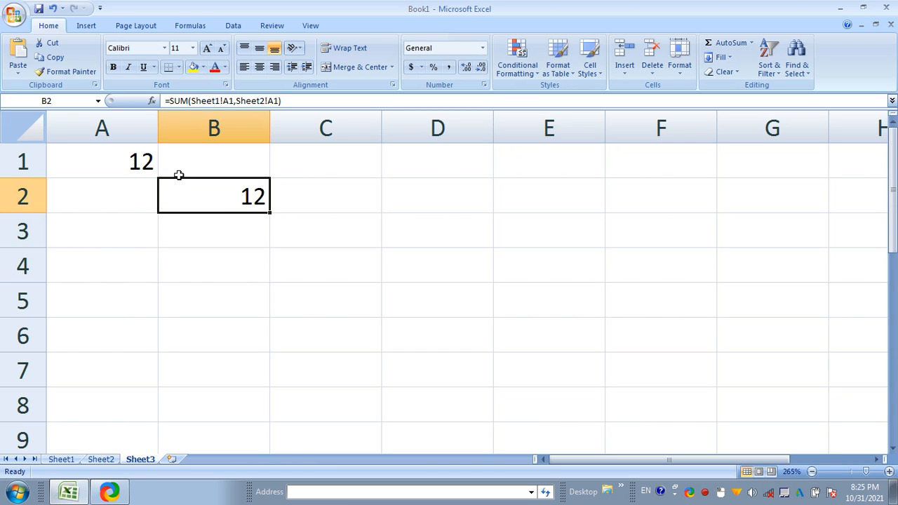
click(60, 460)
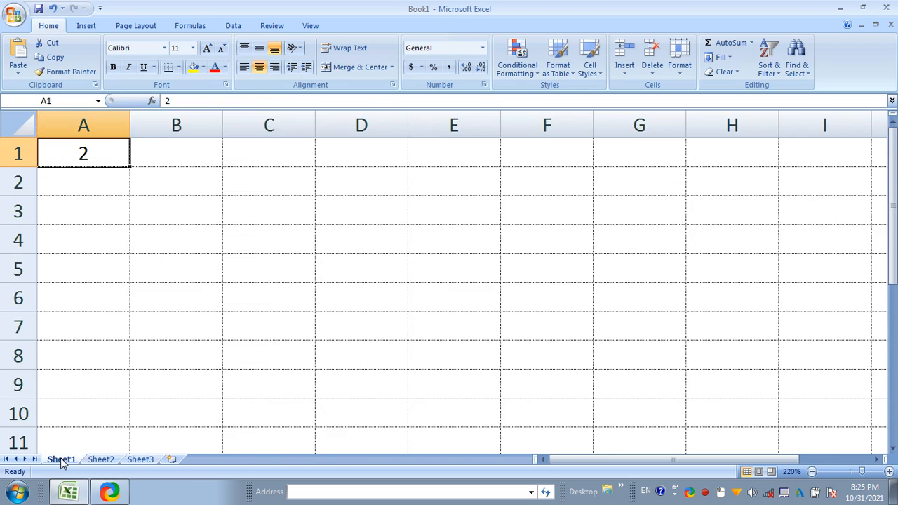